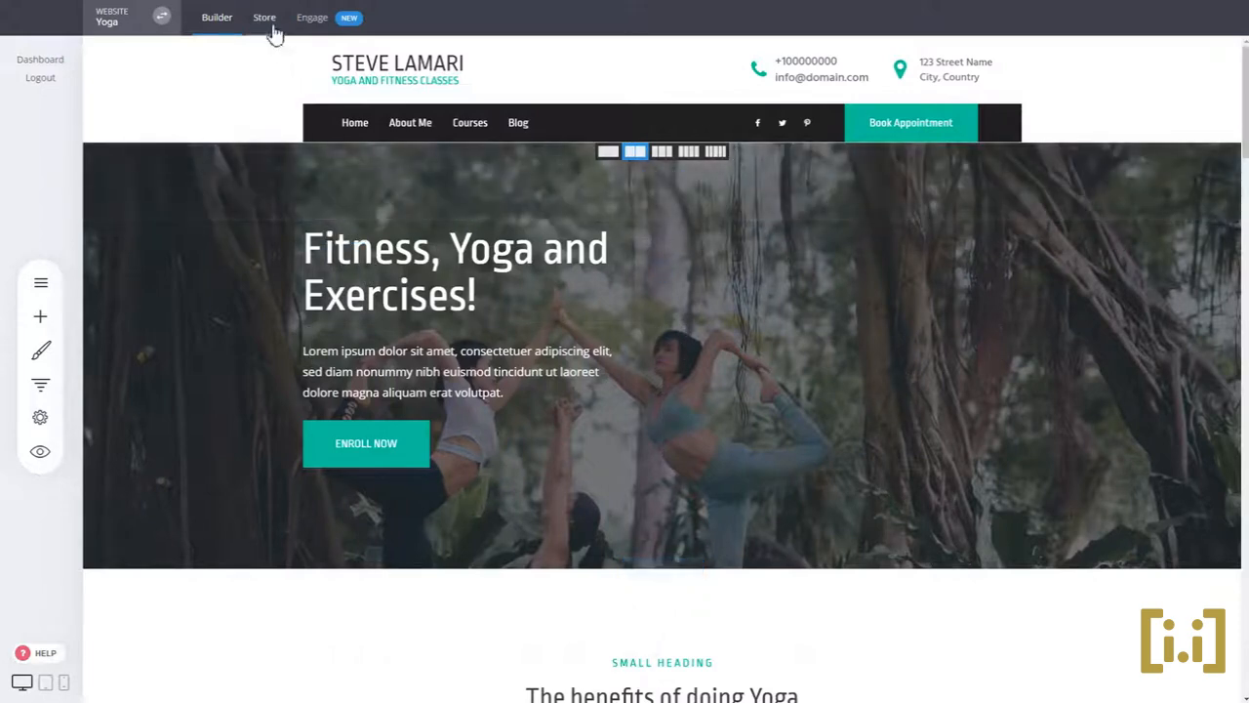
- Go to the store's product list and start a new physical product
{"action": "left_click", "coordinate": [273, 30]}
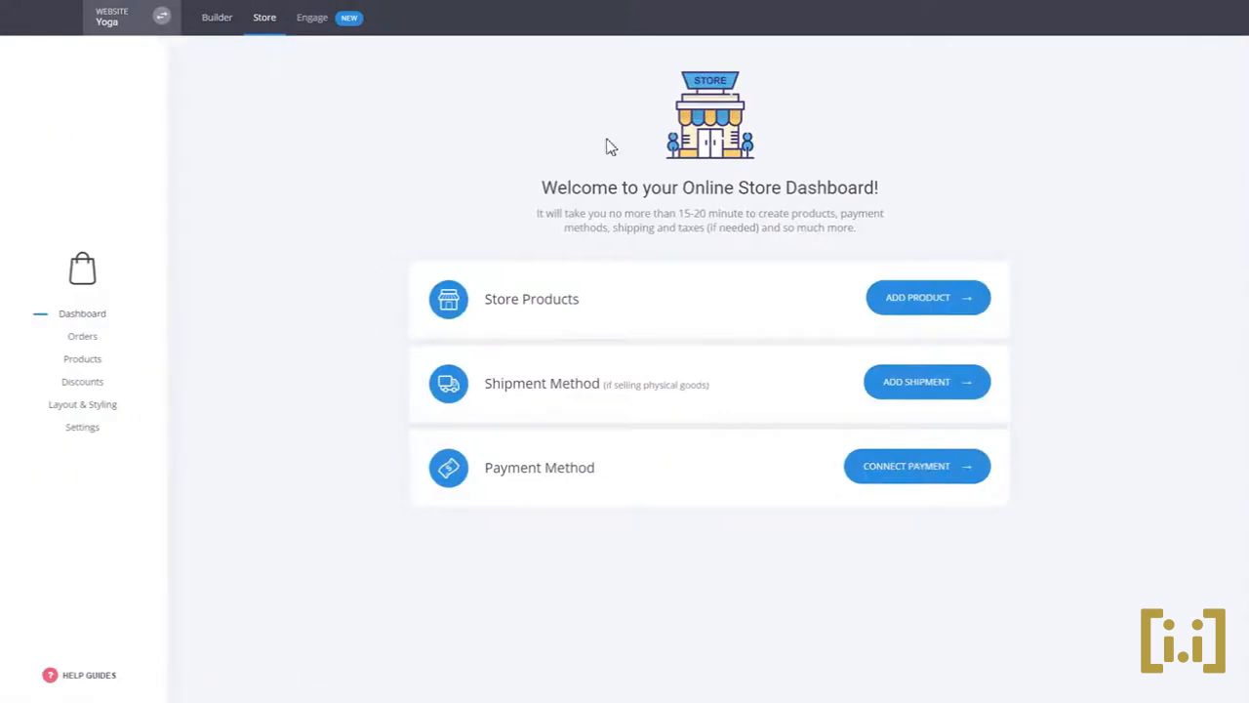
{"action": "left_click", "coordinate": [82, 359]}
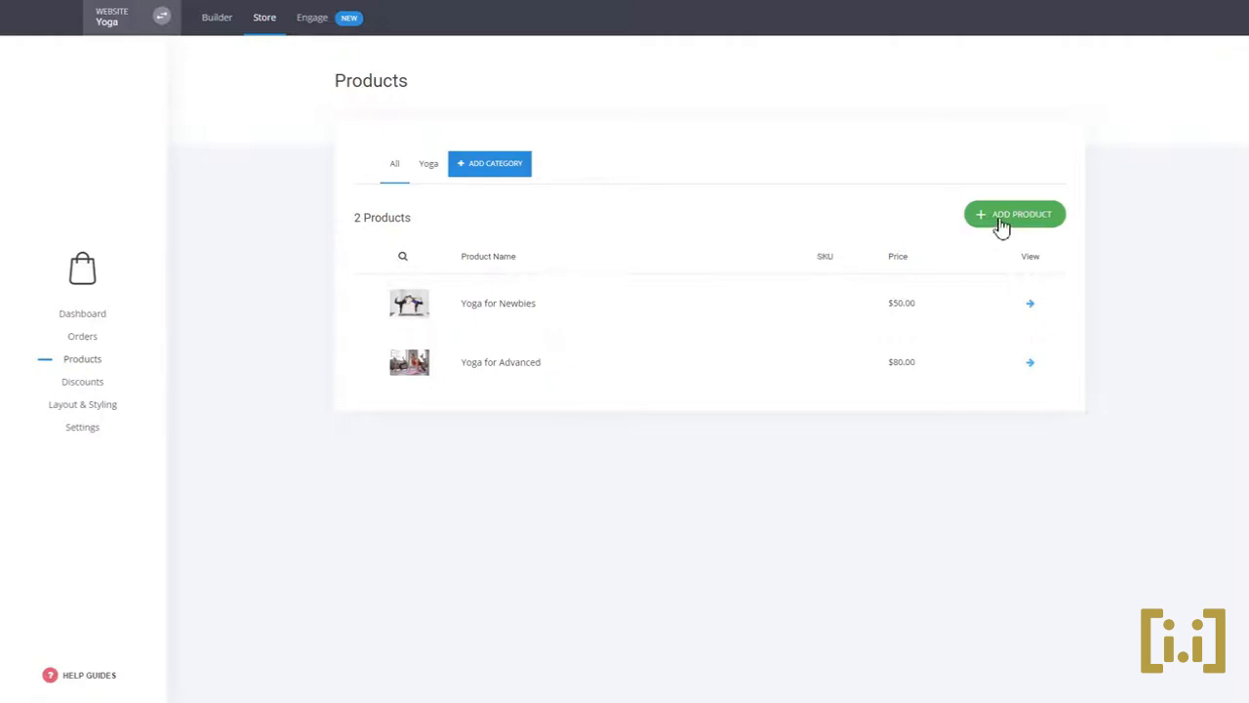
{"action": "left_click", "coordinate": [1002, 224]}
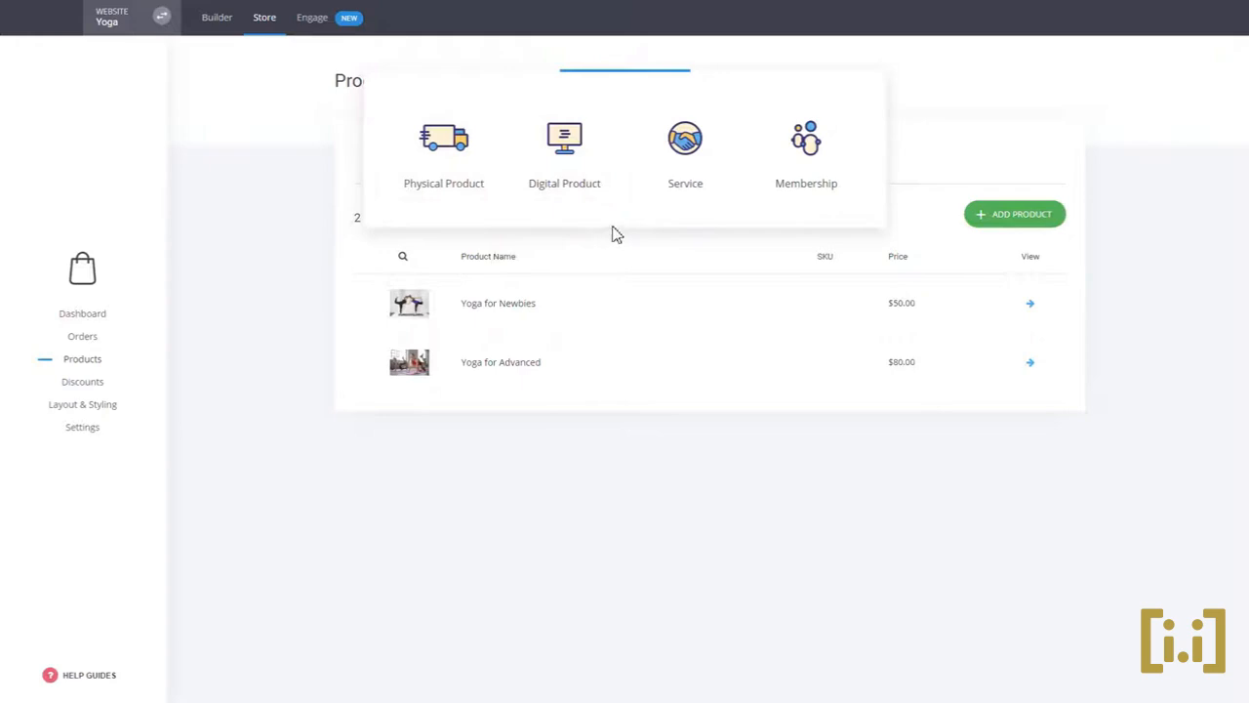
{"action": "mouse_move", "coordinate": [810, 186]}
{"action": "left_click", "coordinate": [444, 183]}
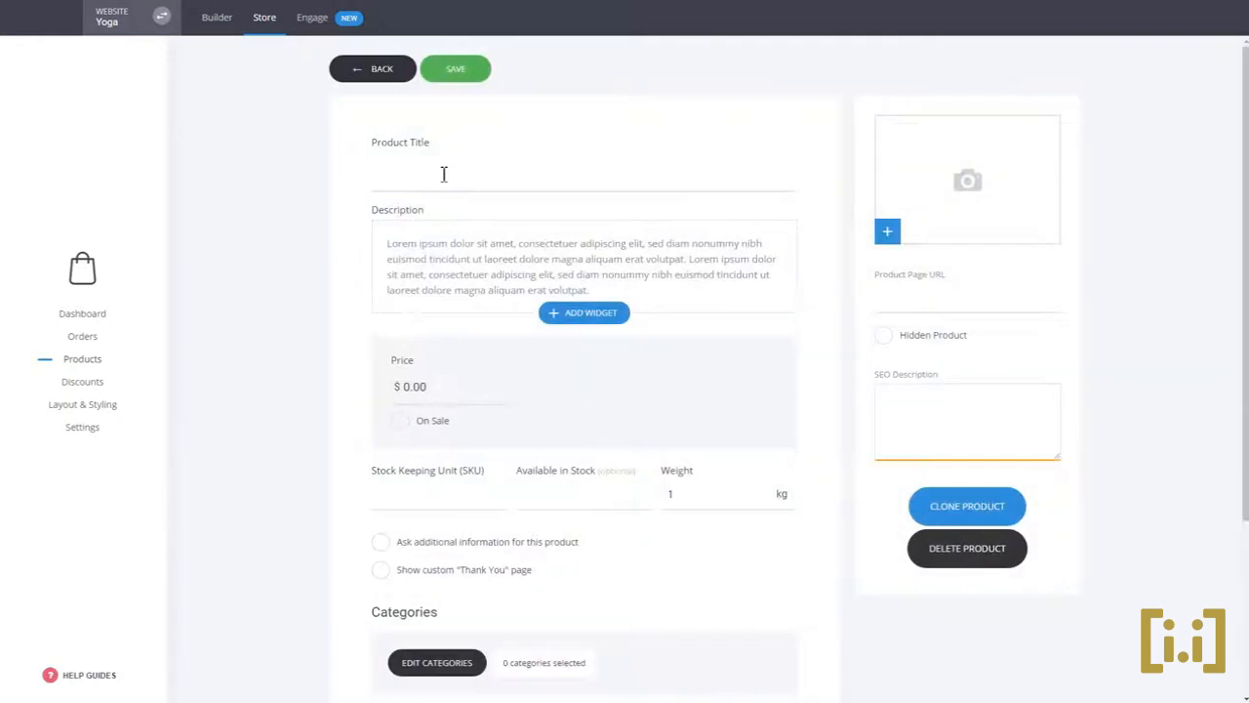
- Title the new product "Physical" and set its price to $10
{"action": "left_click", "coordinate": [443, 174]}
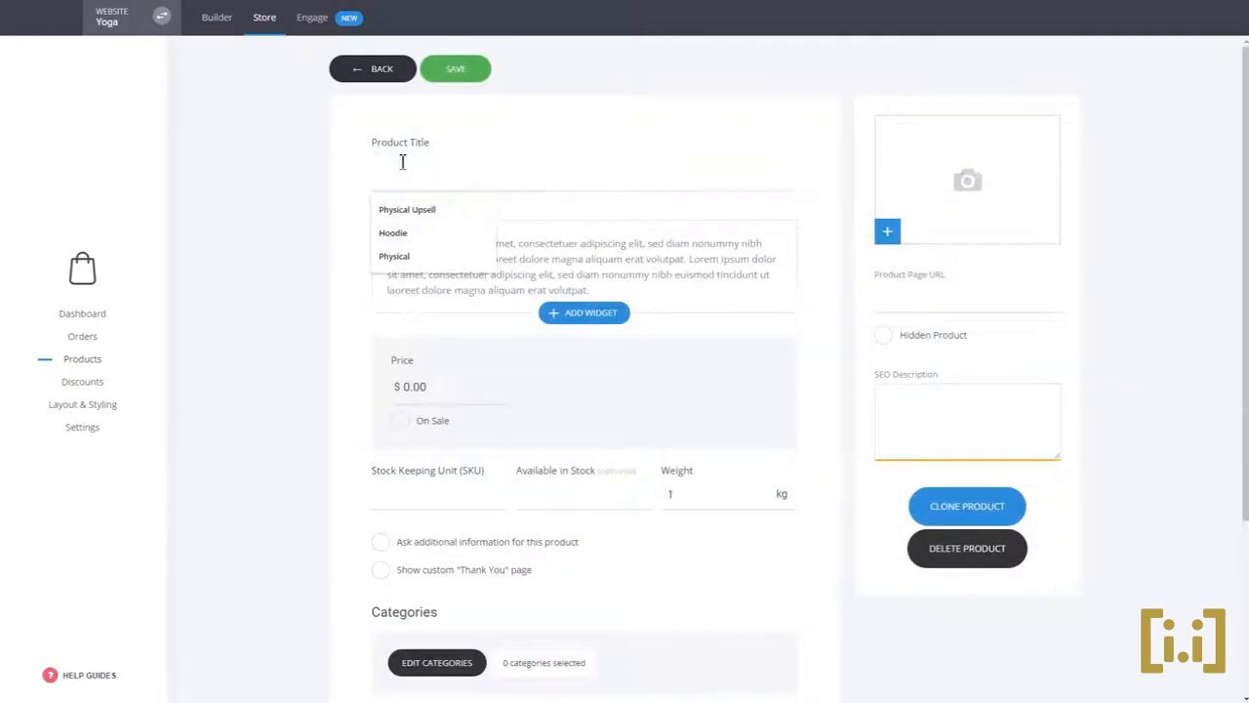
{"action": "left_click", "coordinate": [400, 257]}
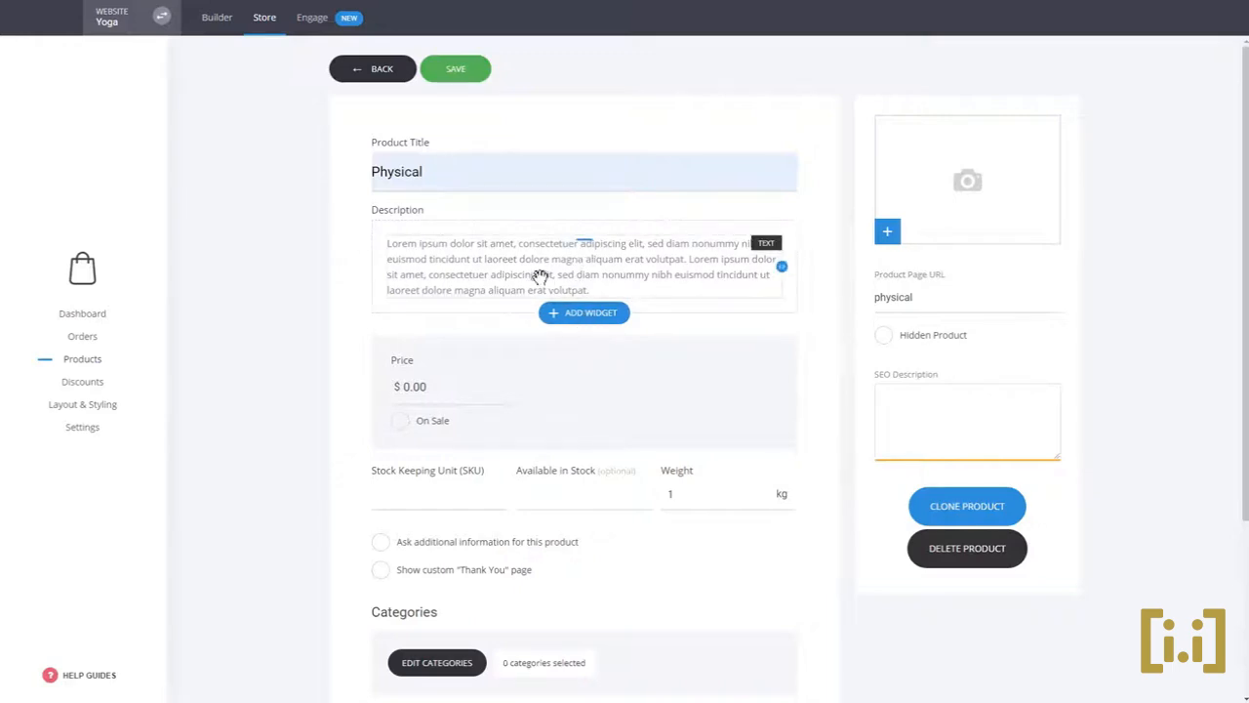
{"action": "left_click", "coordinate": [571, 317]}
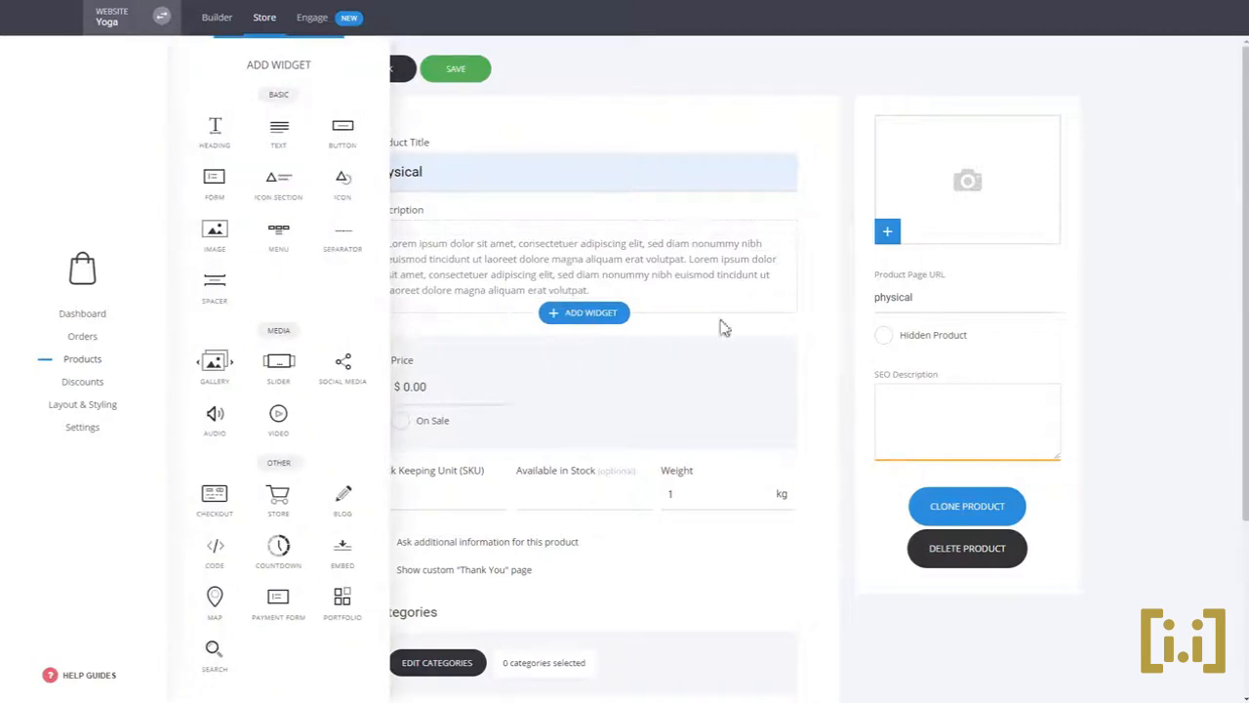
{"action": "left_click", "coordinate": [766, 348]}
{"action": "left_click_drag", "start_coordinate": [420, 394], "coordinate": [393, 395]}
{"action": "type", "text": "10"}
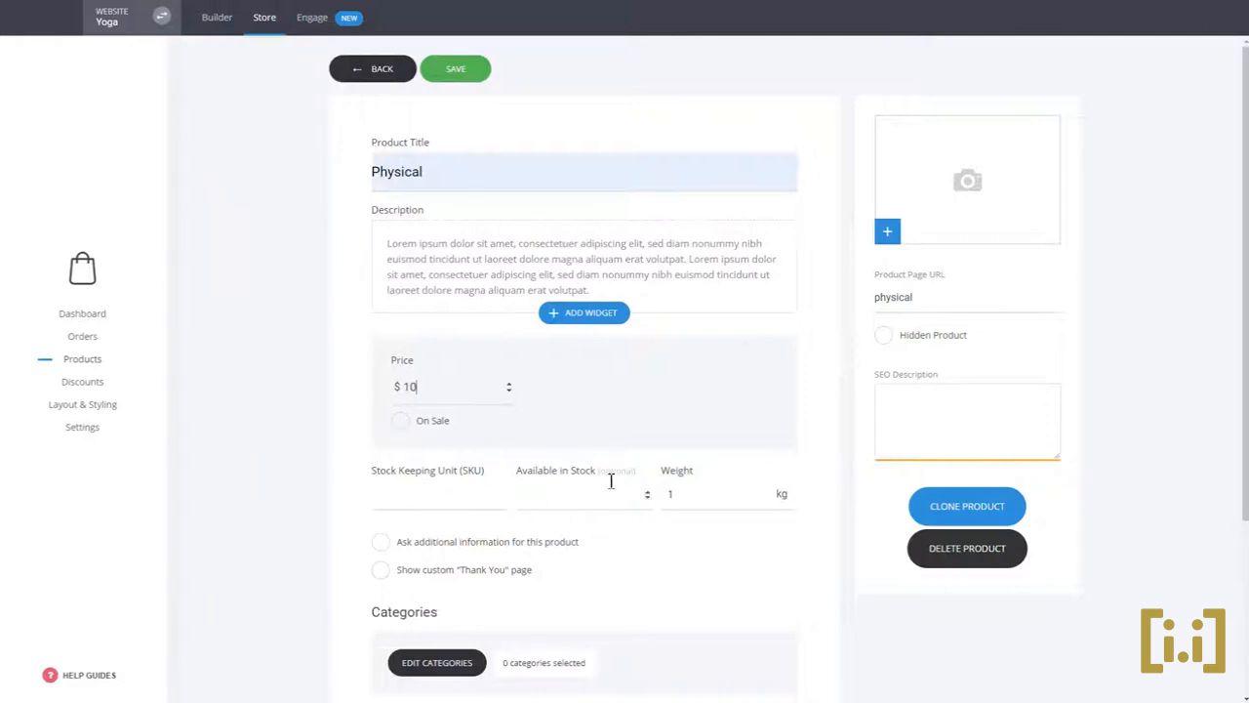
- Assign the product to the Yoga category
{"action": "scroll", "coordinate": [759, 455], "scroll_direction": "down", "scroll_amount": 2}
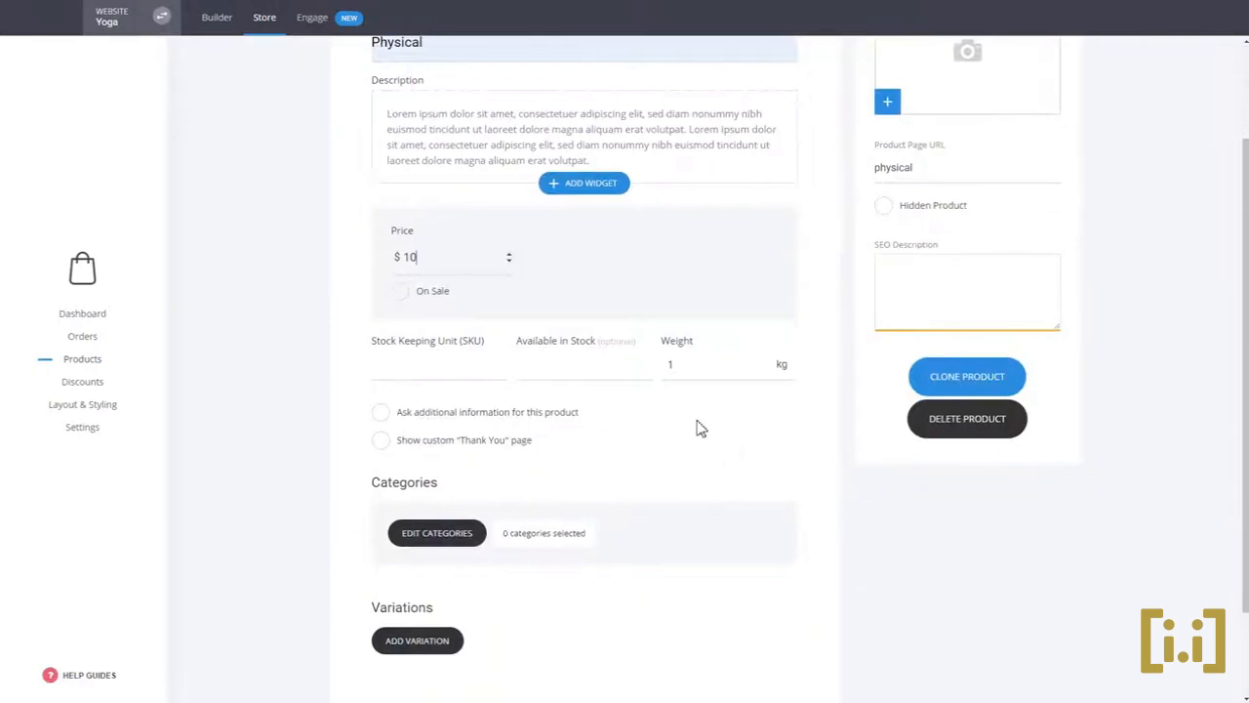
{"action": "left_click", "coordinate": [439, 547]}
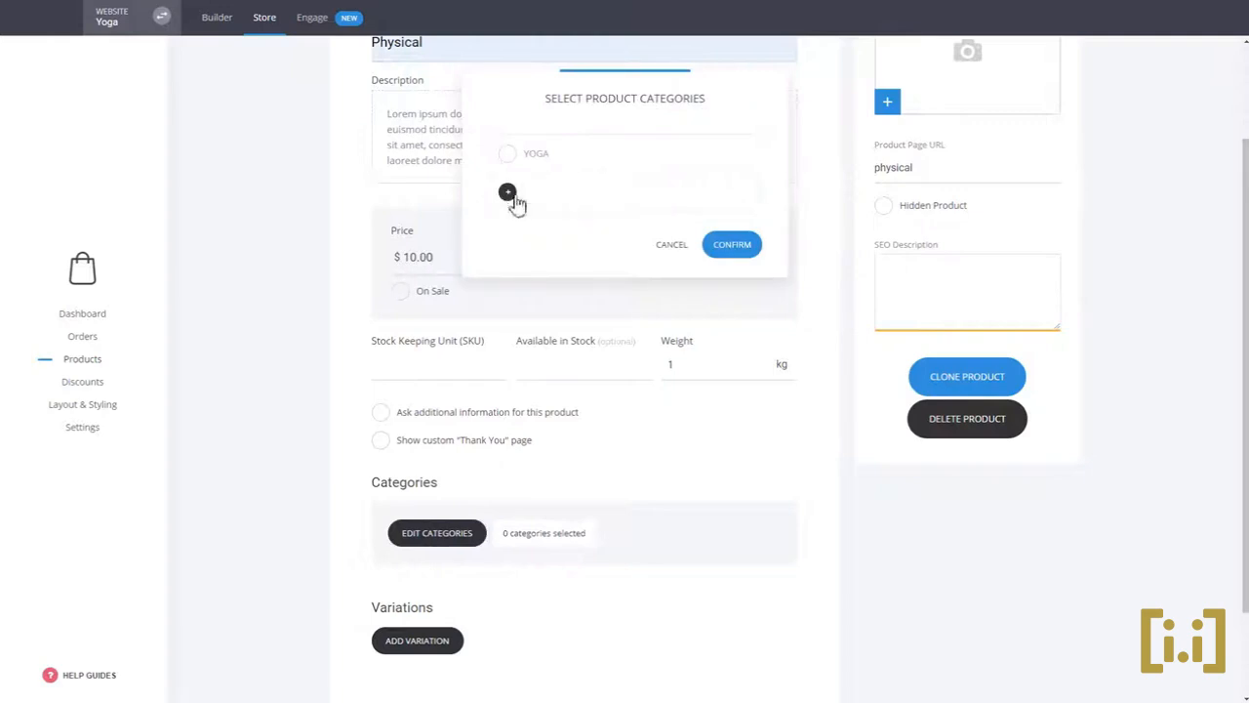
{"action": "left_click", "coordinate": [507, 156]}
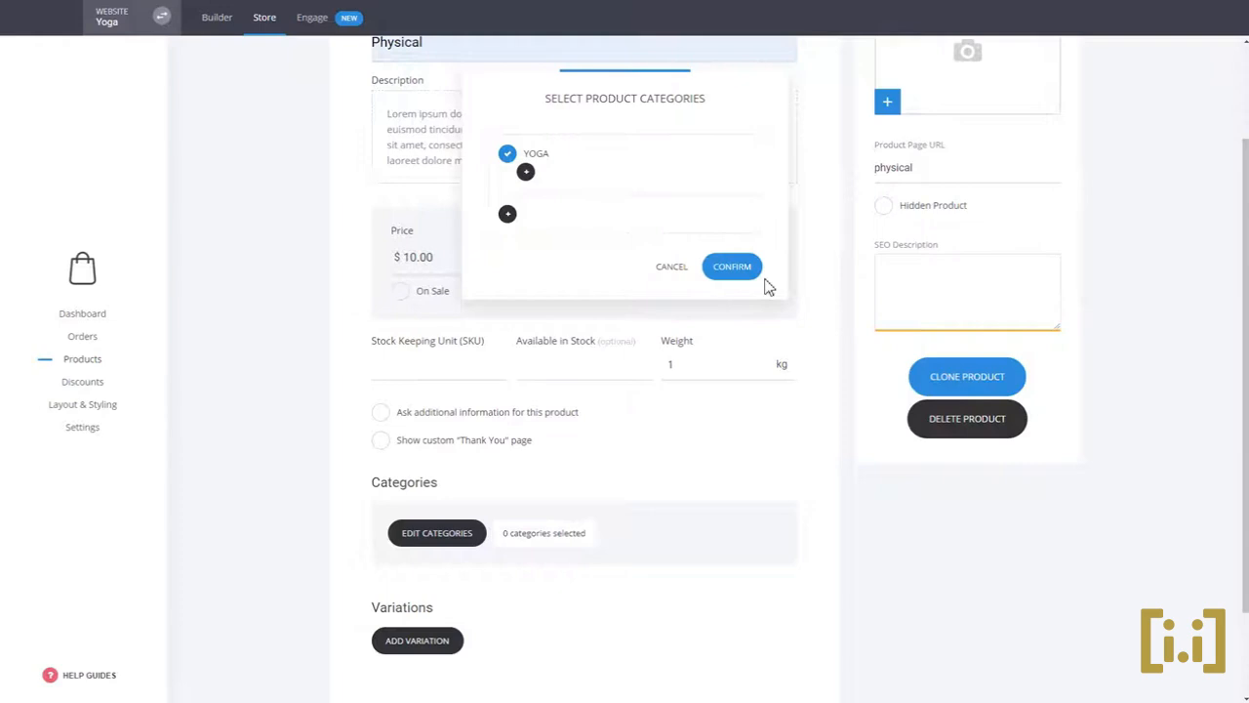
{"action": "left_click", "coordinate": [741, 268]}
- Use the existing image from the Images folder as the product picture and save the product
{"action": "scroll", "coordinate": [1037, 558], "scroll_direction": "up", "scroll_amount": 3}
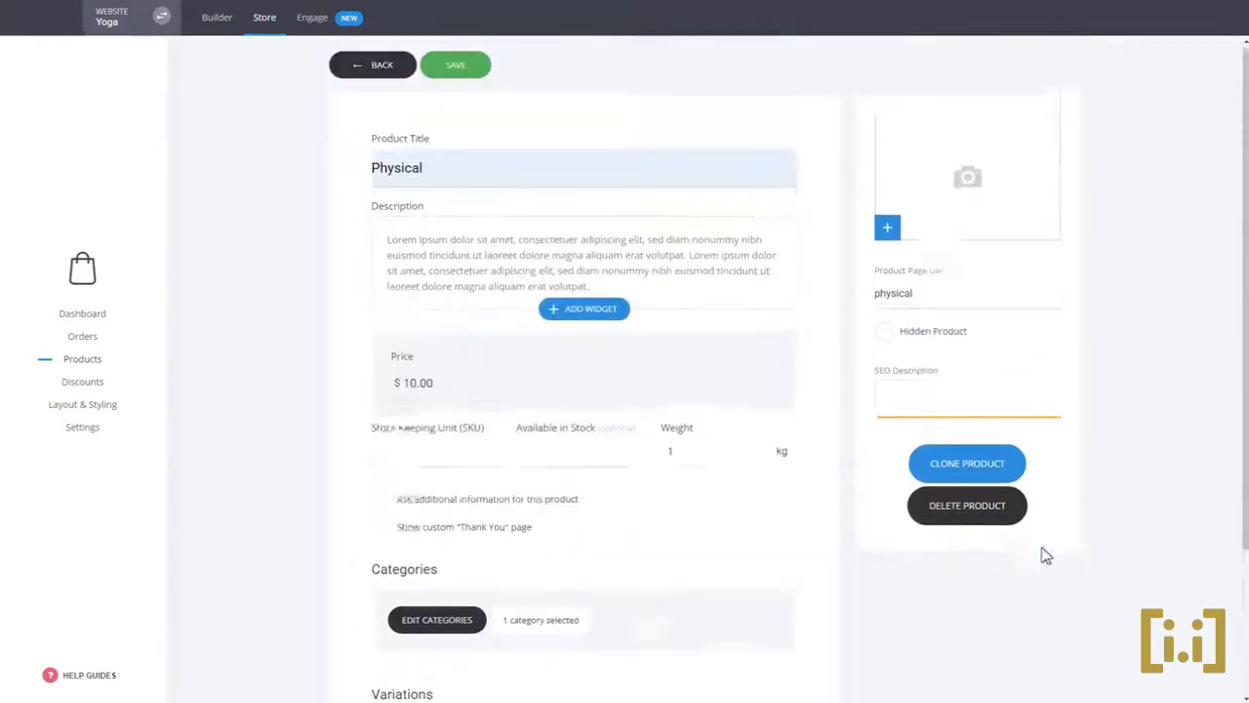
{"action": "scroll", "coordinate": [1054, 550], "scroll_direction": "down", "scroll_amount": 4}
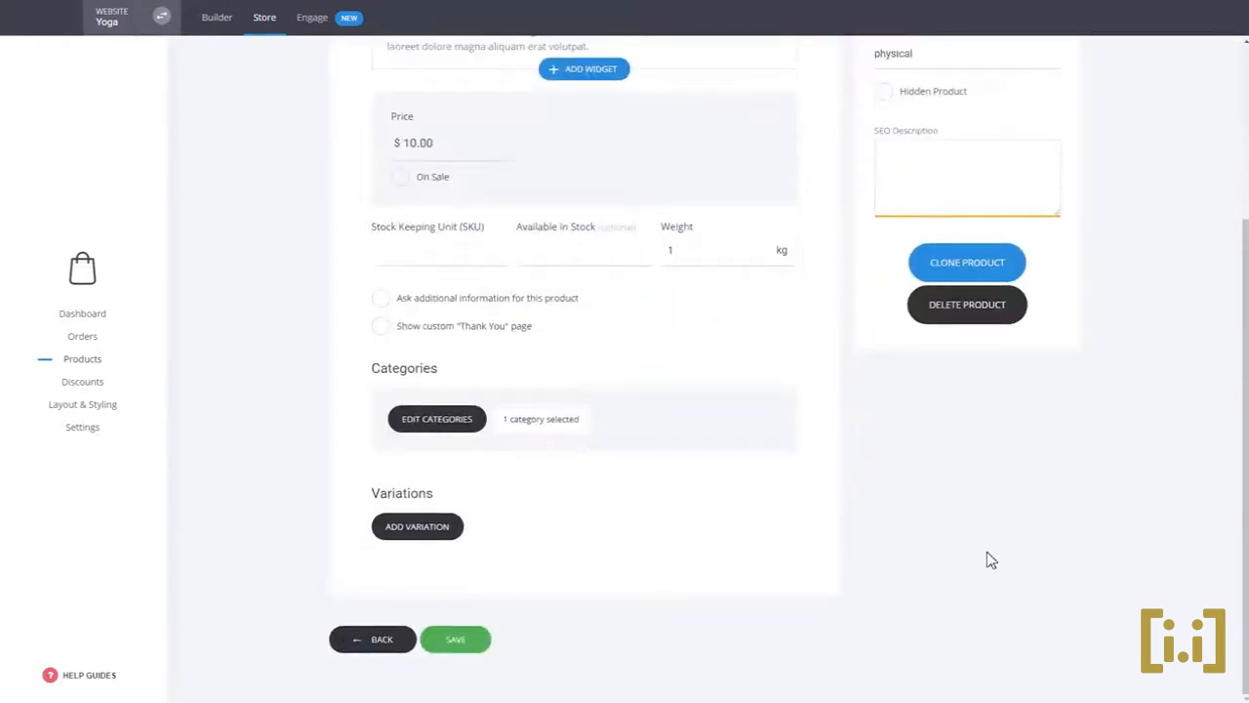
{"action": "scroll", "coordinate": [1005, 551], "scroll_direction": "up", "scroll_amount": 3}
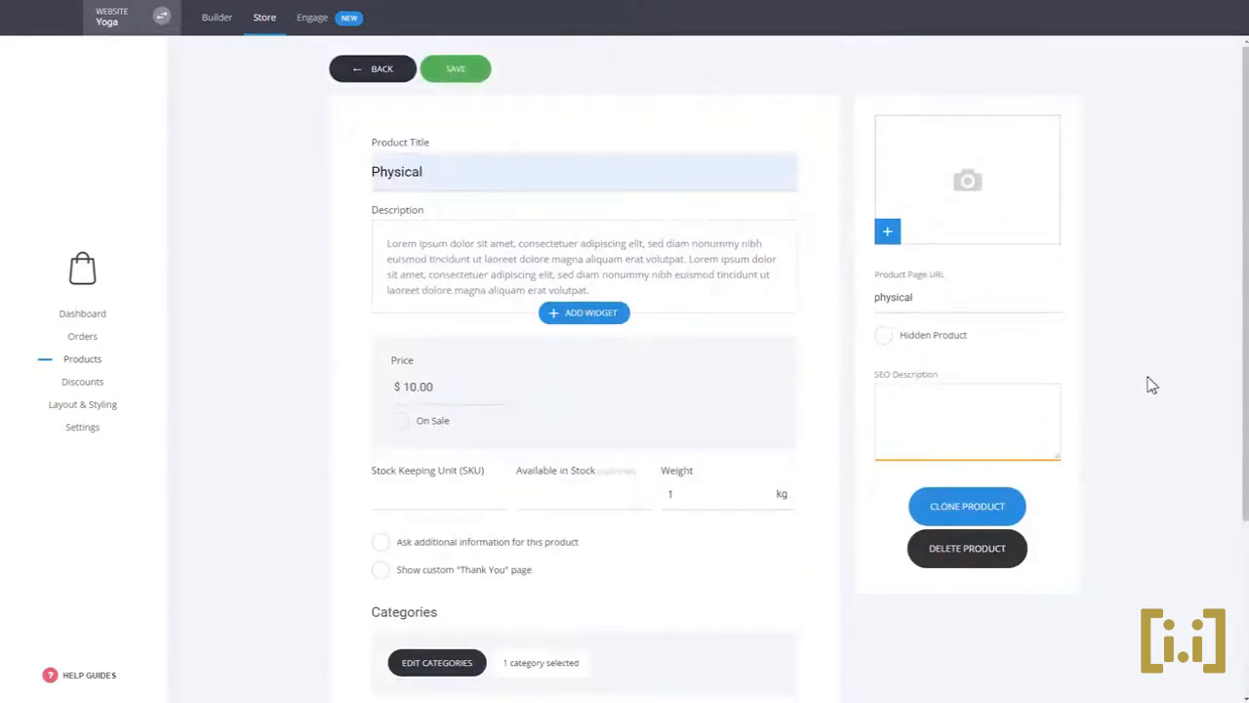
{"action": "left_click", "coordinate": [957, 246]}
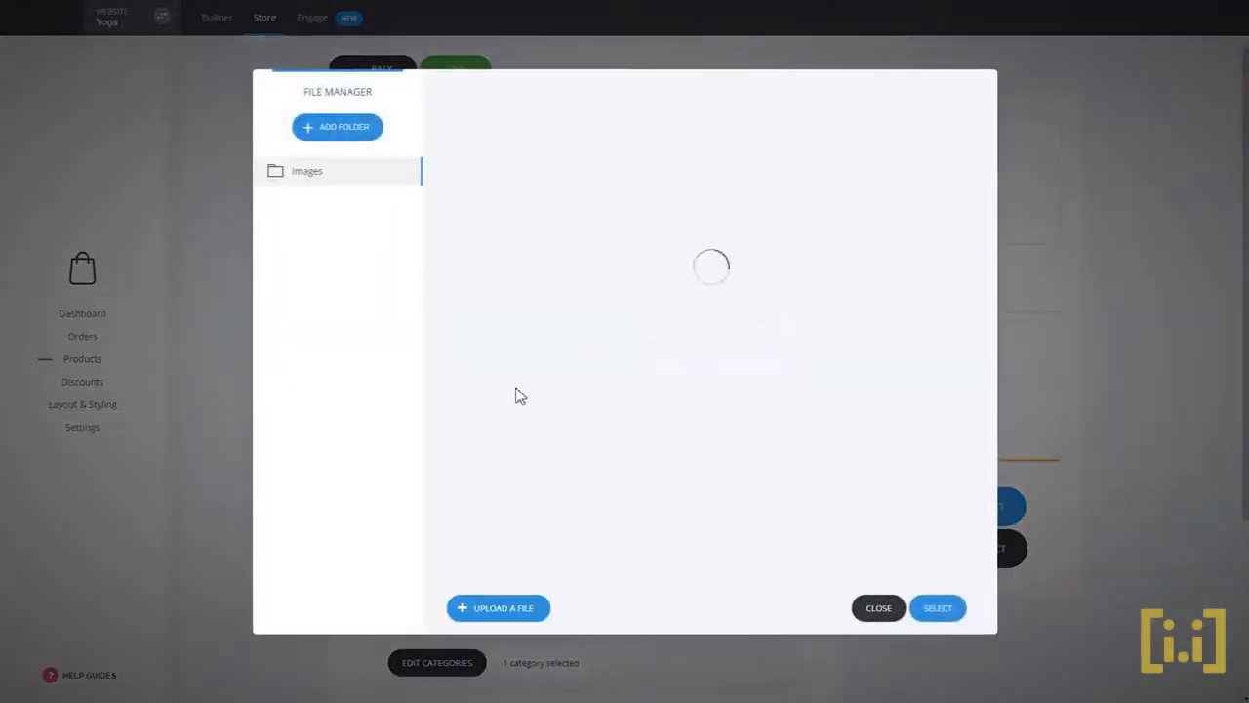
{"action": "left_click", "coordinate": [531, 157]}
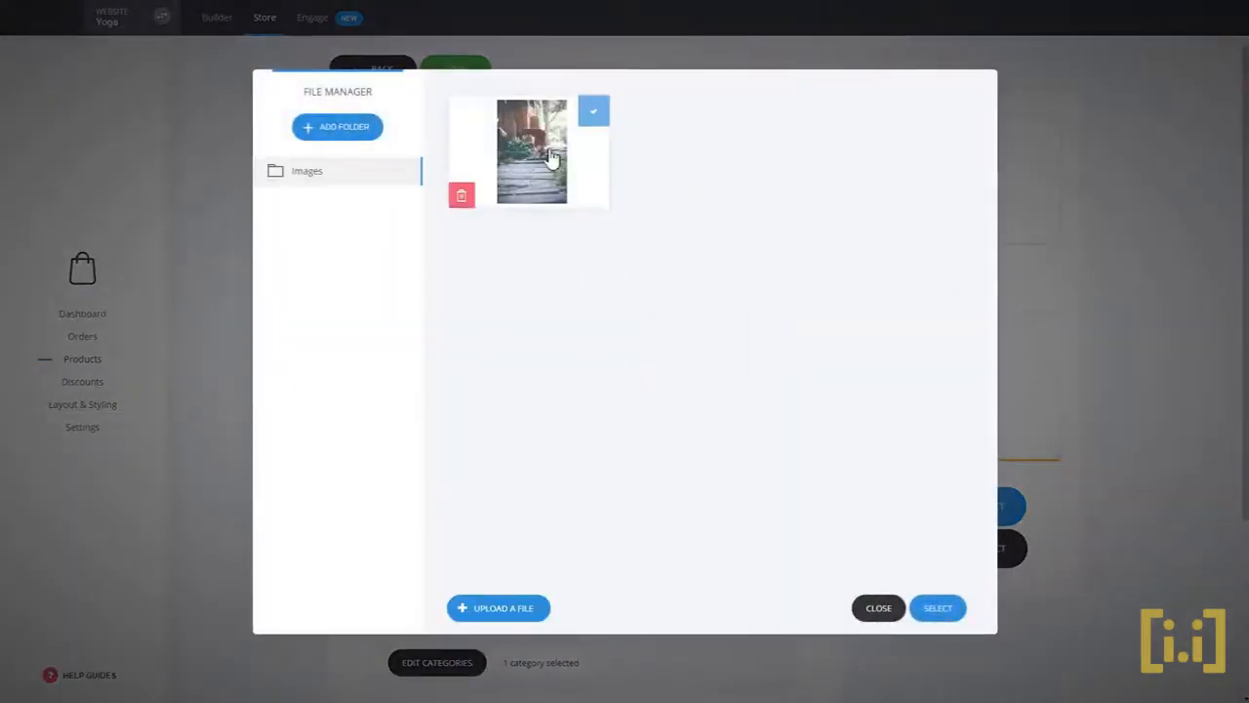
{"action": "left_click", "coordinate": [937, 608]}
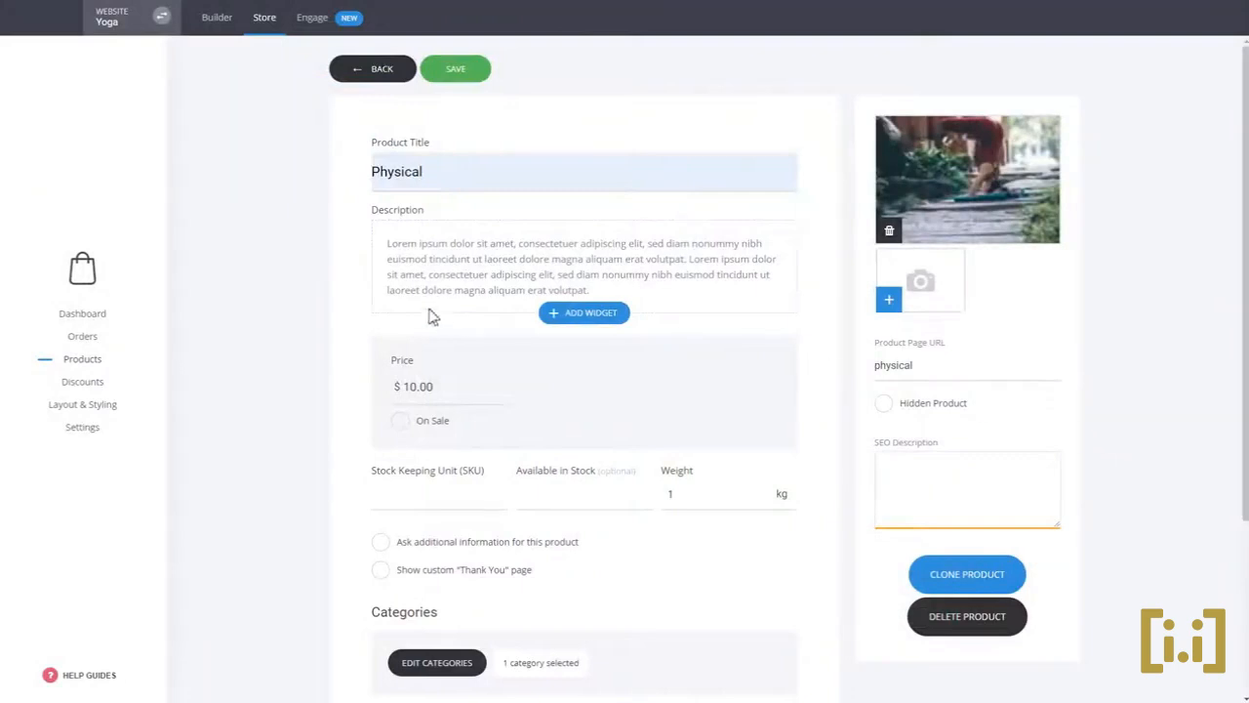
{"action": "left_click", "coordinate": [447, 73]}
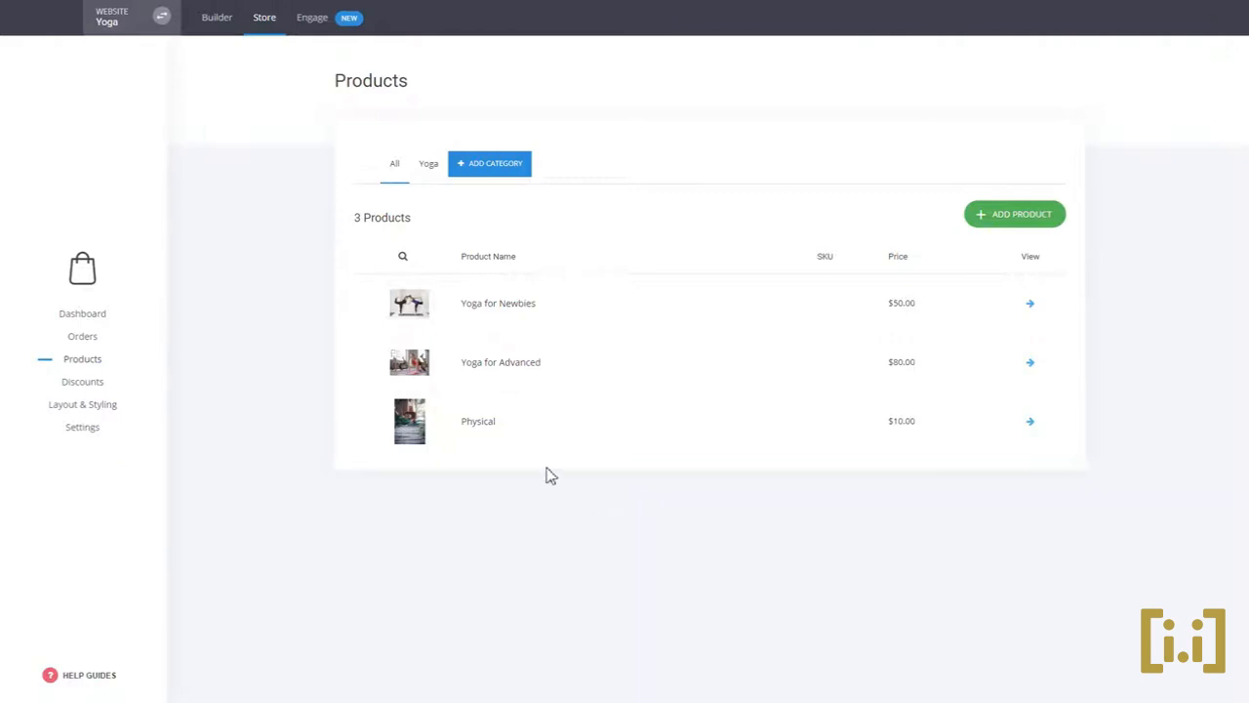
- Review the store's shipping settings and the details of the existing global shipping option, leaving it unedited
{"action": "left_click", "coordinate": [83, 438]}
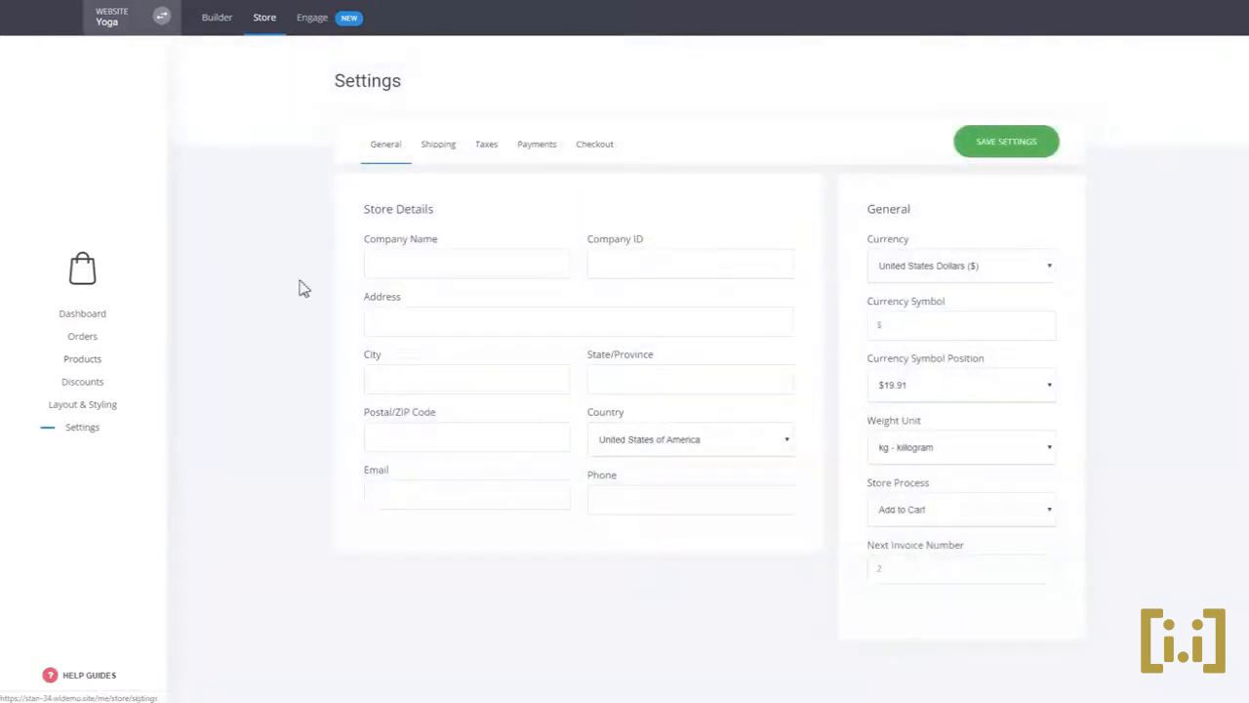
{"action": "left_click", "coordinate": [445, 154]}
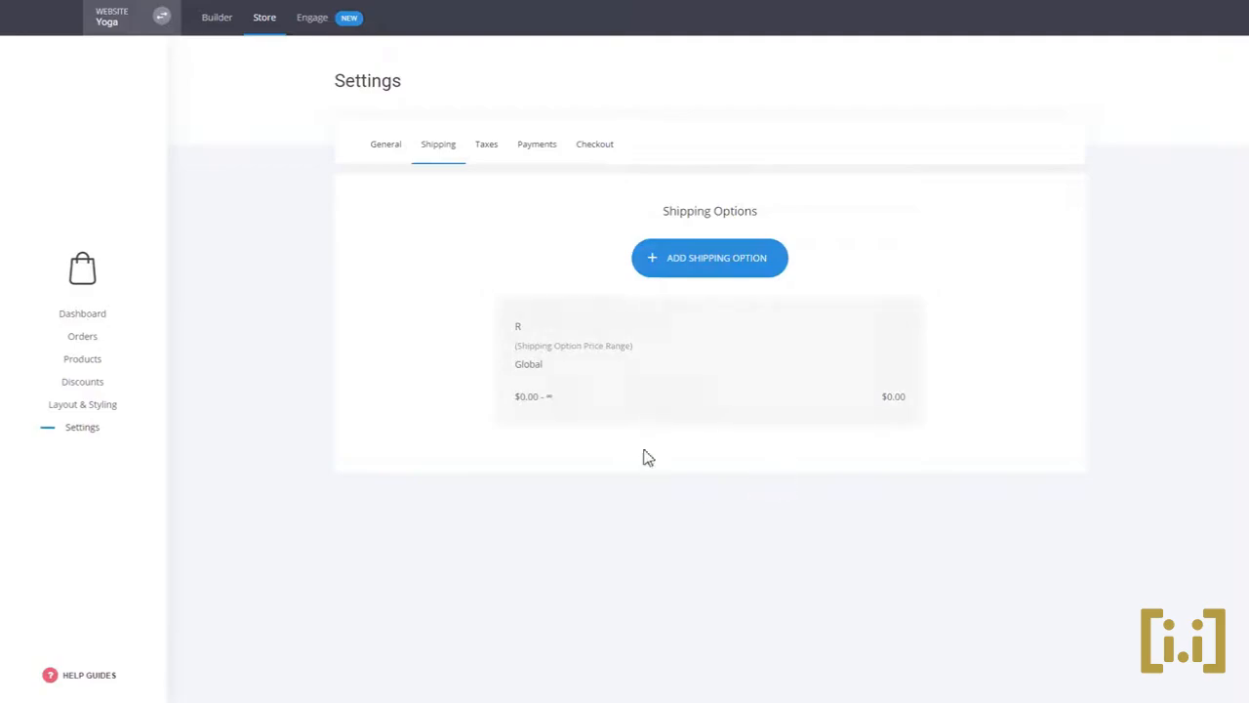
{"action": "left_click", "coordinate": [677, 390]}
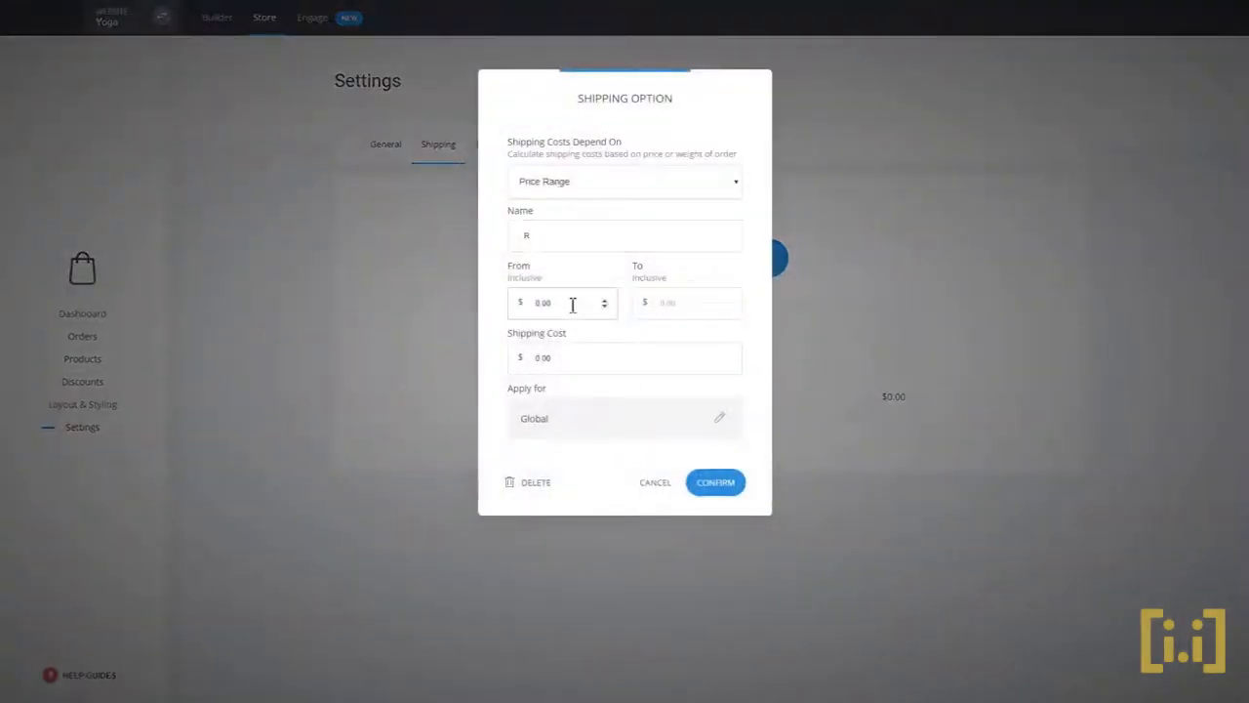
{"action": "left_click", "coordinate": [656, 484]}
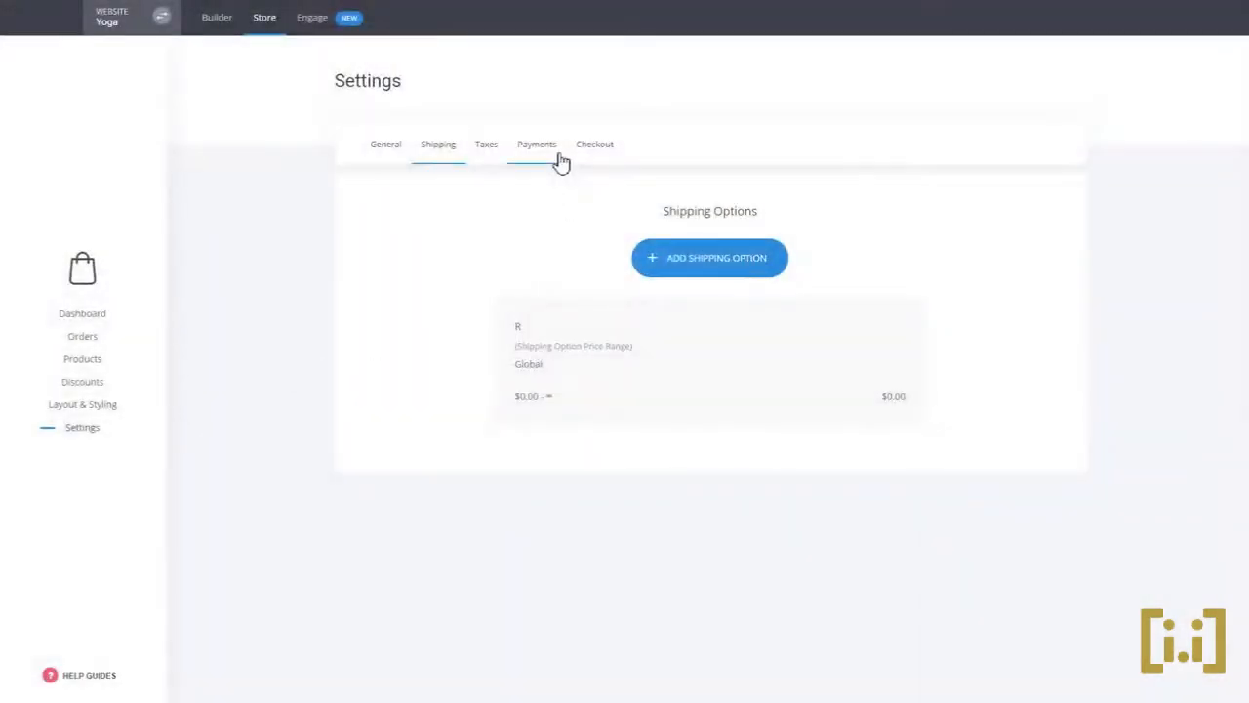
- Look through the payment methods available in the store settings, down to cash on delivery and bank transfer
{"action": "left_click", "coordinate": [559, 156]}
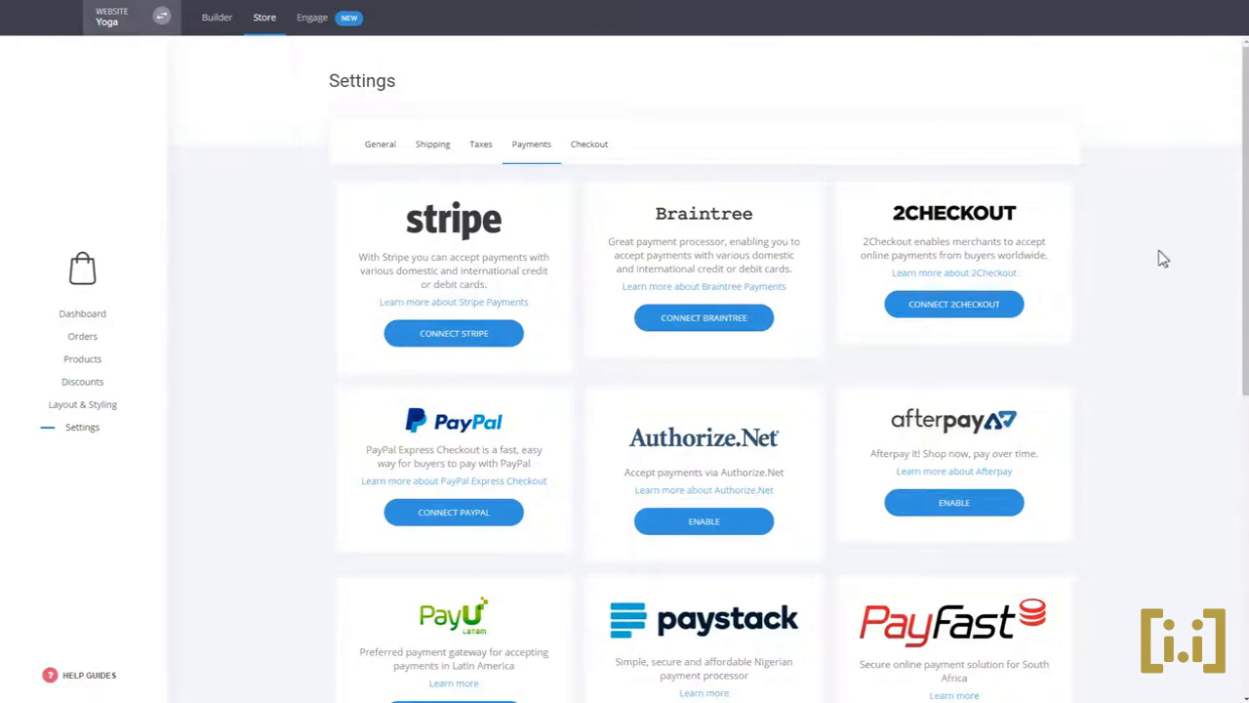
{"action": "scroll", "coordinate": [1094, 332], "scroll_direction": "down", "scroll_amount": 3}
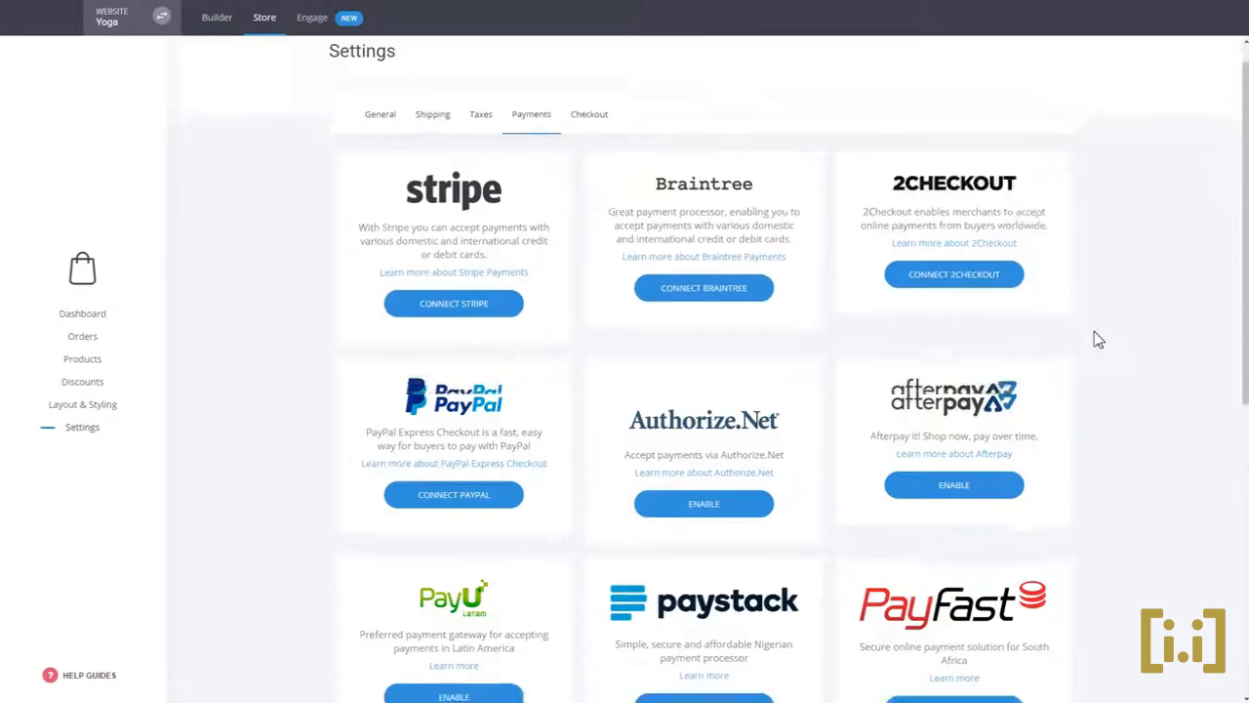
{"action": "scroll", "coordinate": [1094, 338], "scroll_direction": "down", "scroll_amount": 3}
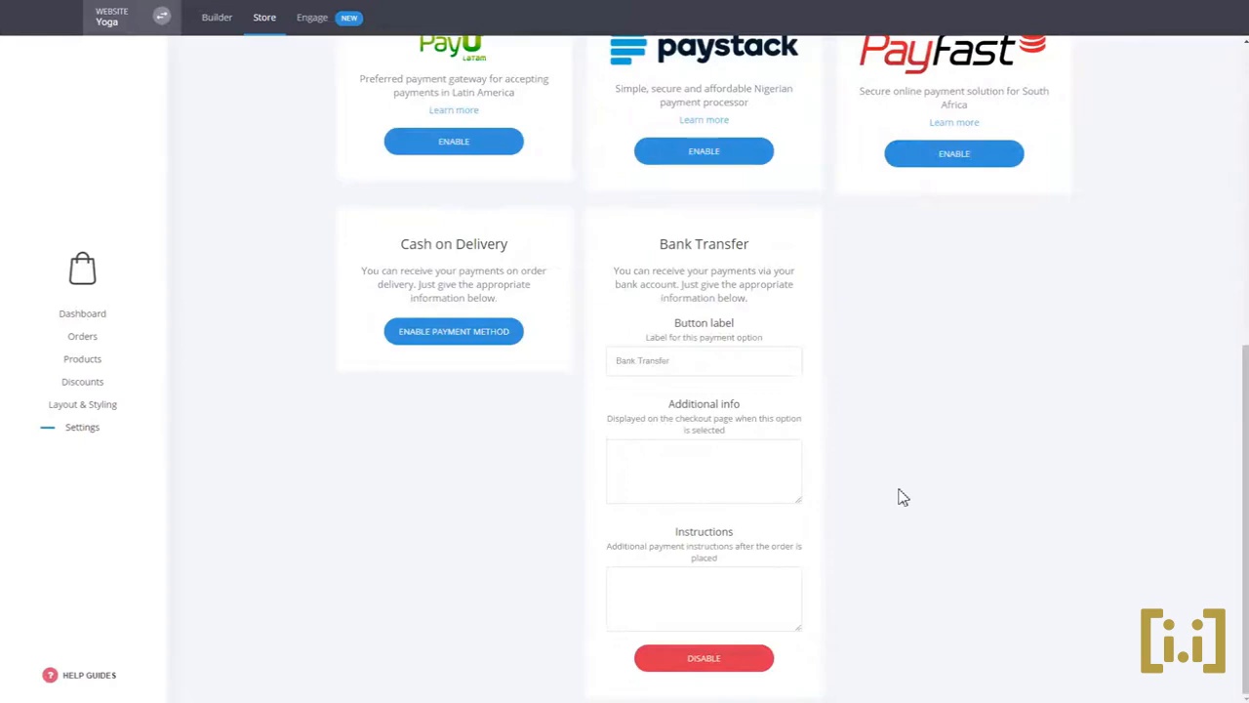
{"action": "scroll", "coordinate": [902, 498], "scroll_direction": "up", "scroll_amount": 5}
- In the website builder, add a Store widget below the yoga benefits intro text, showing at most 4 latest products
{"action": "left_click", "coordinate": [228, 37]}
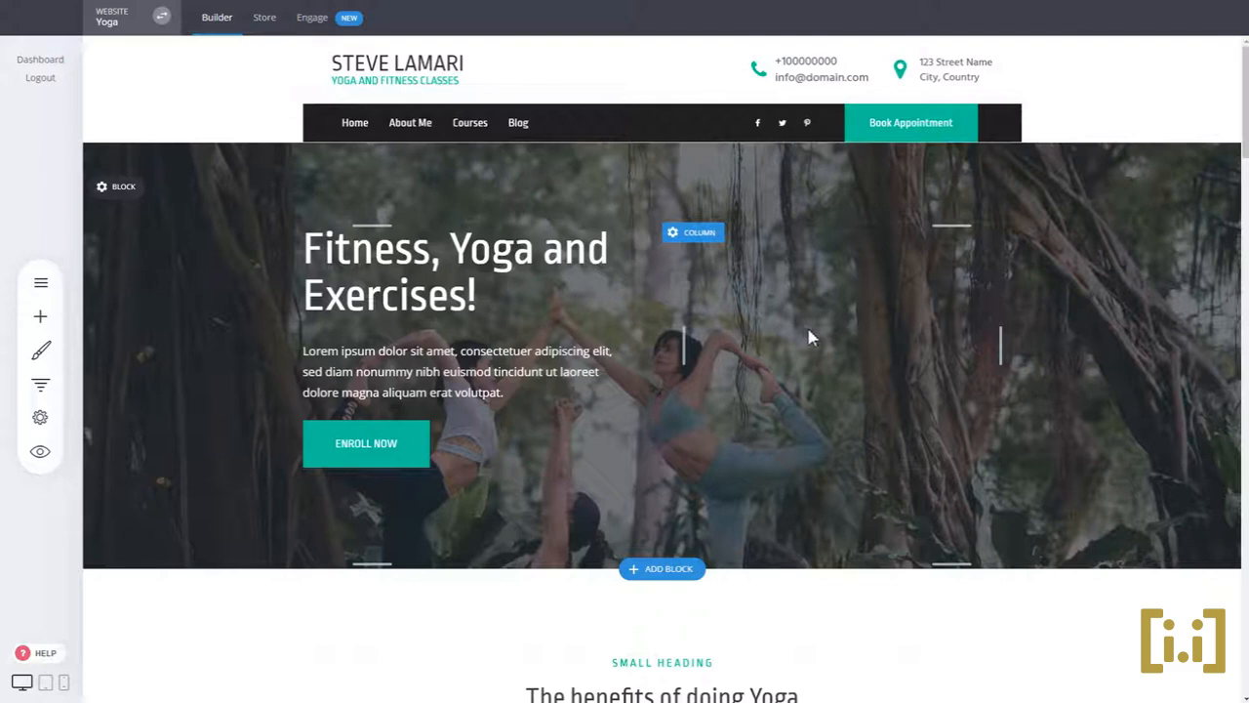
{"action": "scroll", "coordinate": [809, 331], "scroll_direction": "down", "scroll_amount": 3}
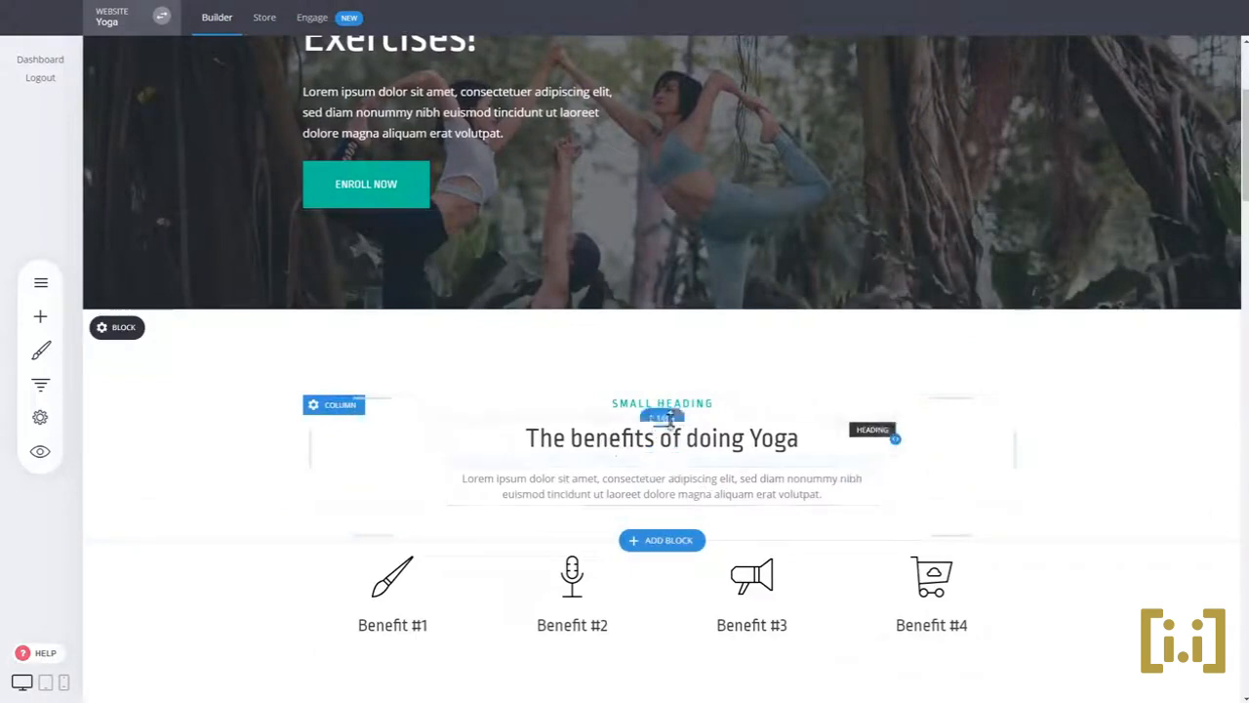
{"action": "left_click", "coordinate": [46, 328]}
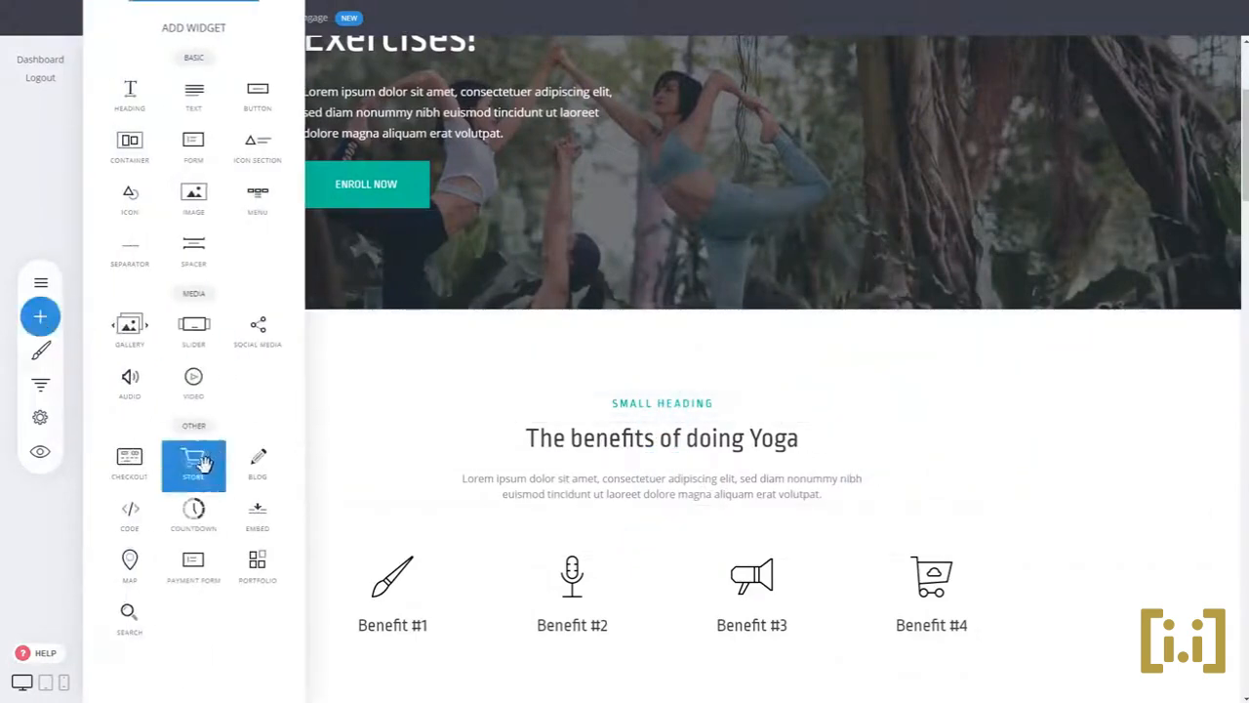
{"action": "left_click_drag", "start_coordinate": [196, 467], "coordinate": [742, 503]}
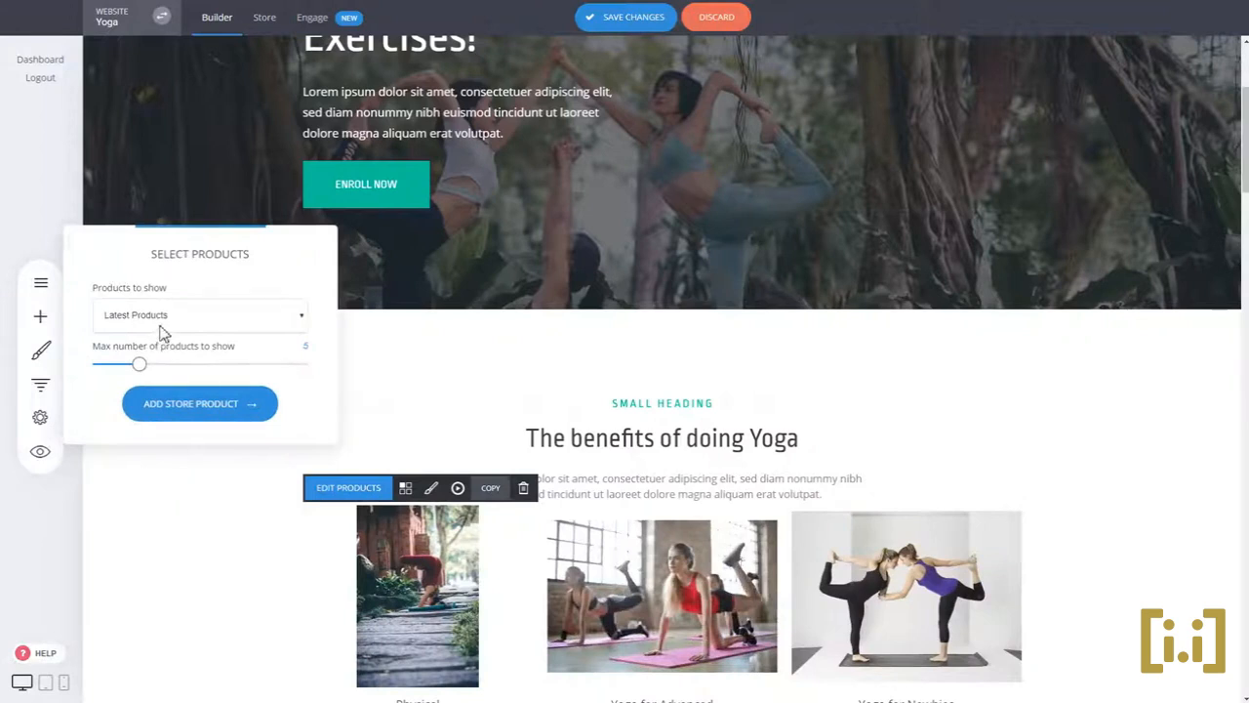
{"action": "left_click_drag", "start_coordinate": [139, 371], "coordinate": [119, 373]}
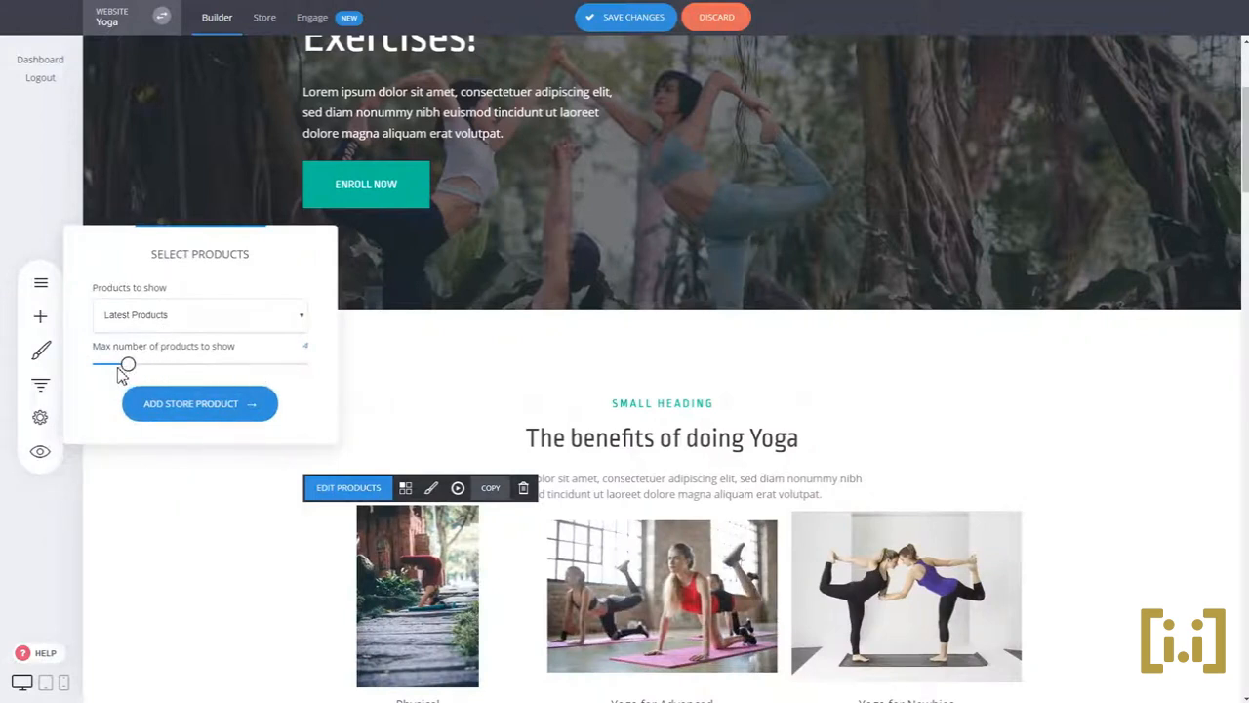
{"action": "left_click", "coordinate": [603, 410]}
- Show the "Add to Cart" / "Buy Now" button in the Store widget's layout and save the page changes
{"action": "scroll", "coordinate": [700, 292], "scroll_direction": "down", "scroll_amount": 3}
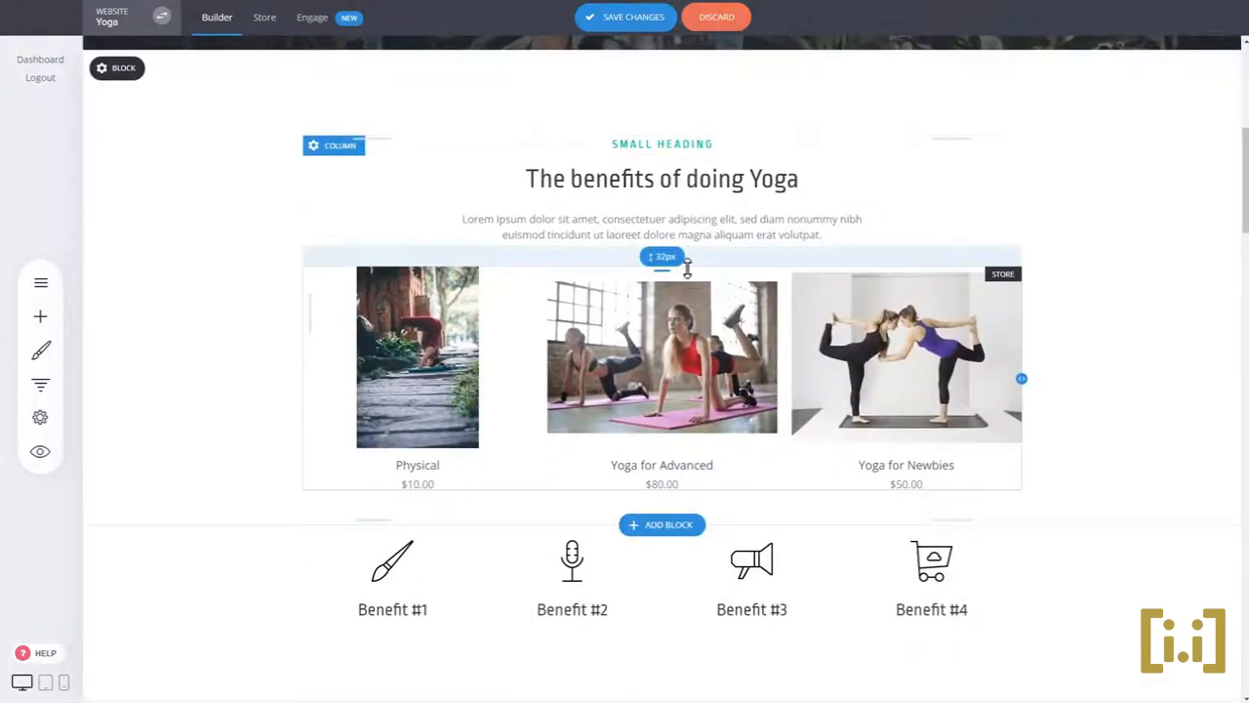
{"action": "left_click", "coordinate": [680, 334]}
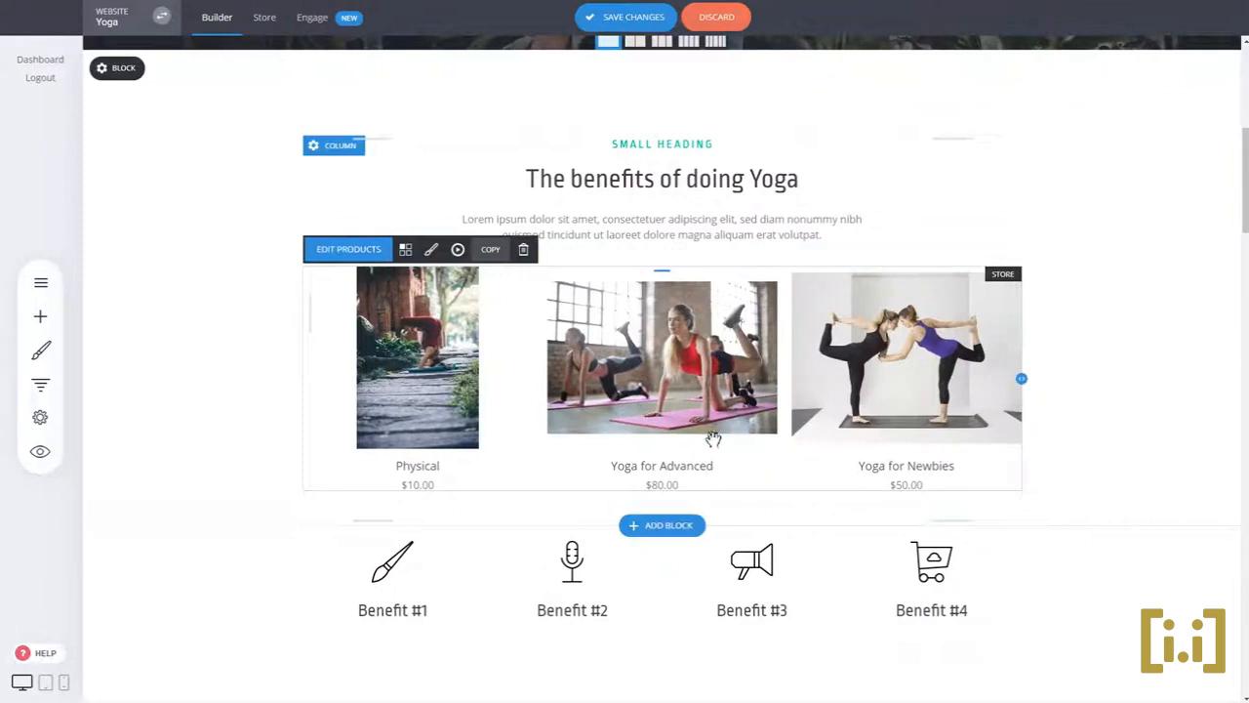
{"action": "left_click", "coordinate": [406, 250]}
{"action": "left_click", "coordinate": [1002, 512]}
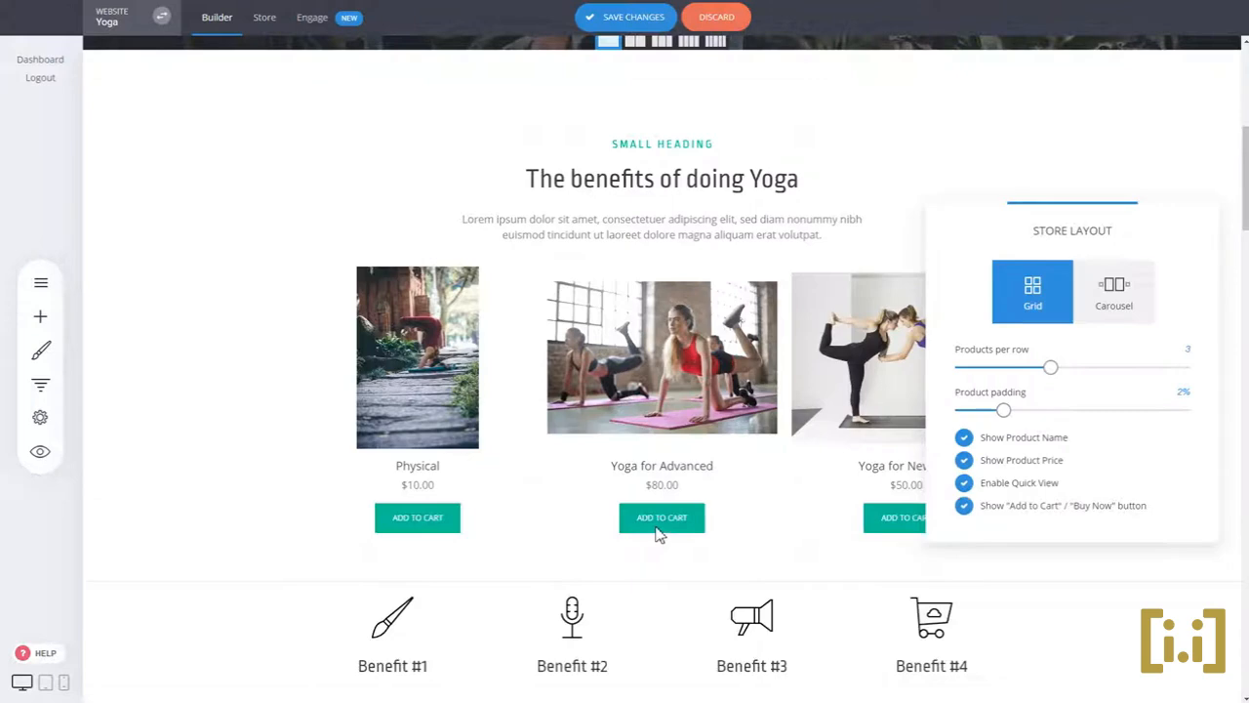
{"action": "left_click", "coordinate": [673, 530]}
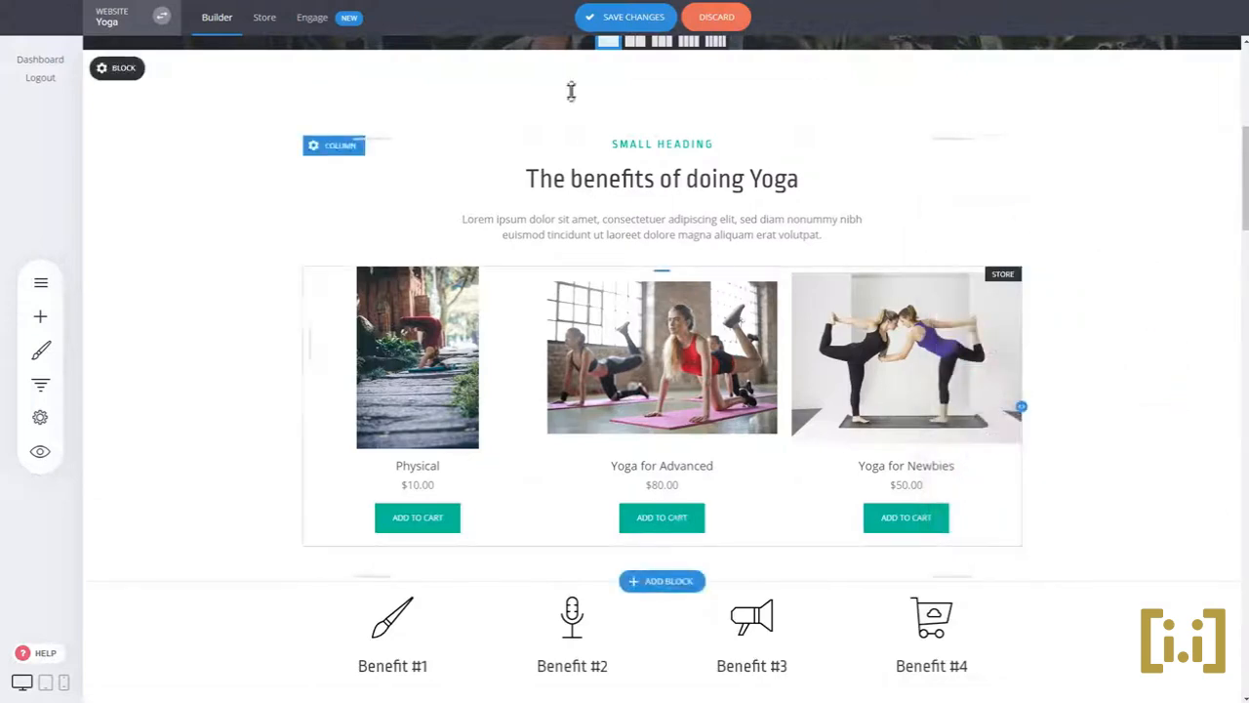
{"action": "left_click", "coordinate": [621, 22]}
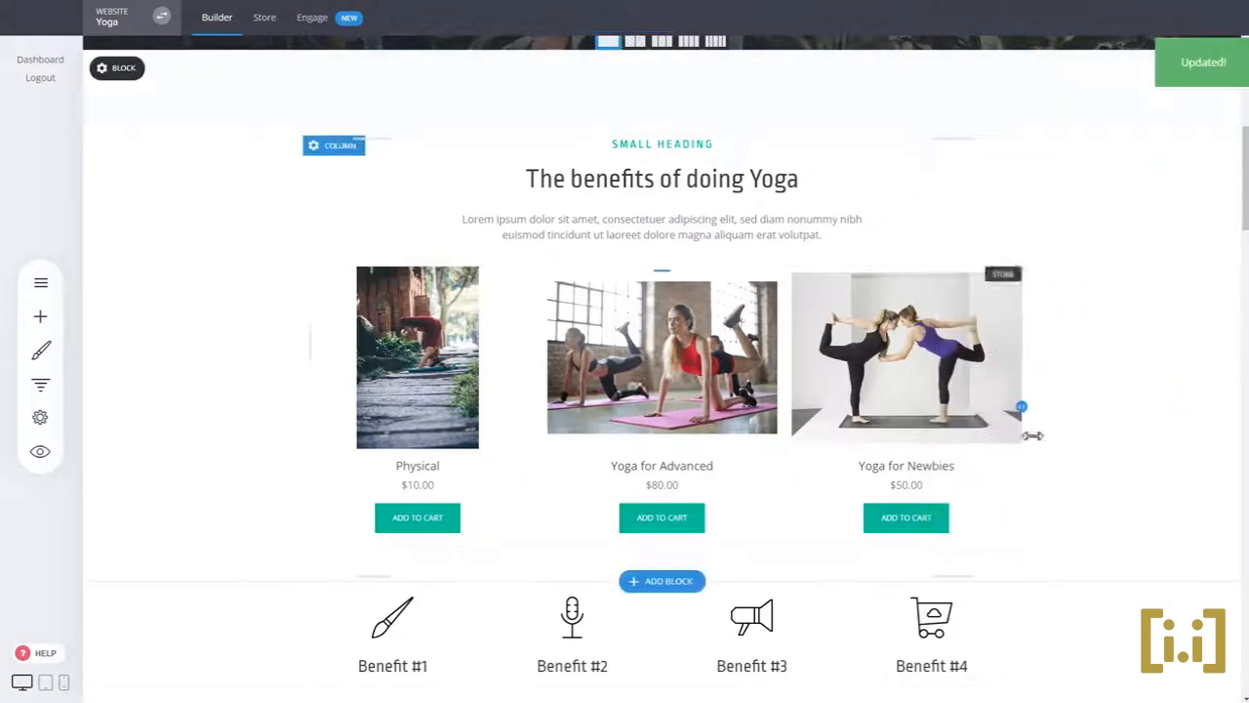
- Add a Cart widget to the header's navigation bar, just after the Book Appointment button
{"action": "scroll", "coordinate": [1093, 429], "scroll_direction": "up", "scroll_amount": 5}
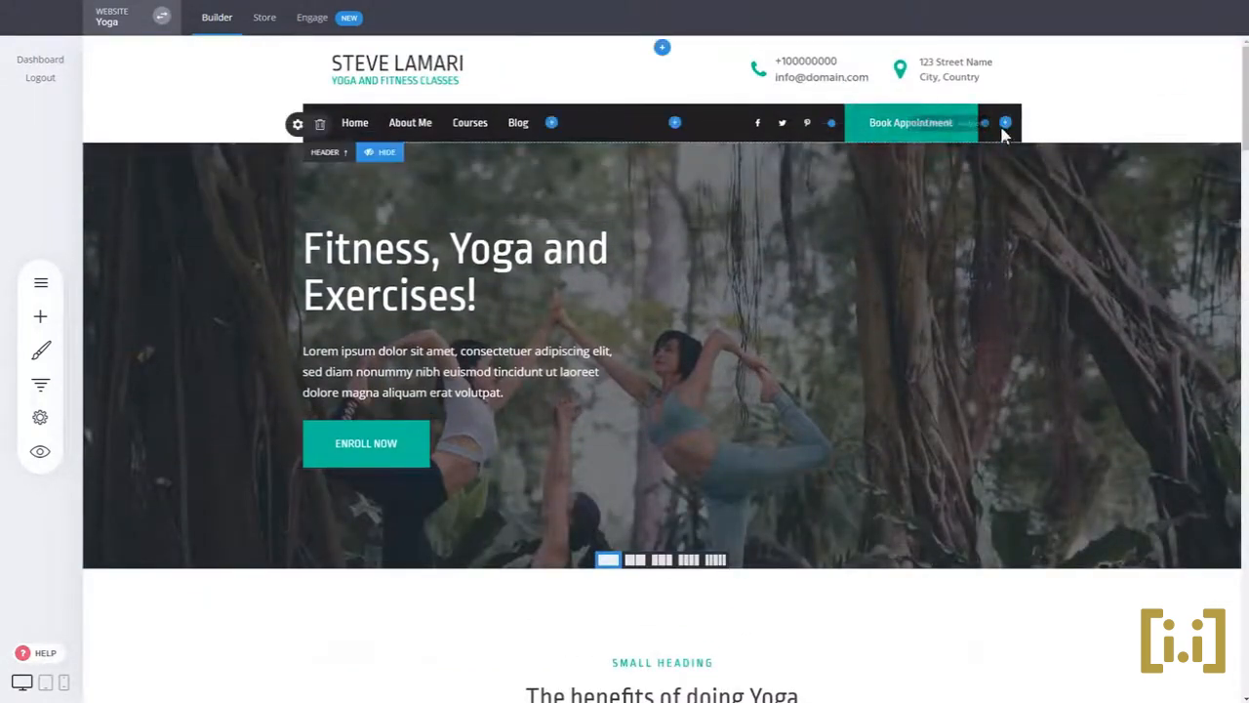
{"action": "left_click", "coordinate": [1006, 124]}
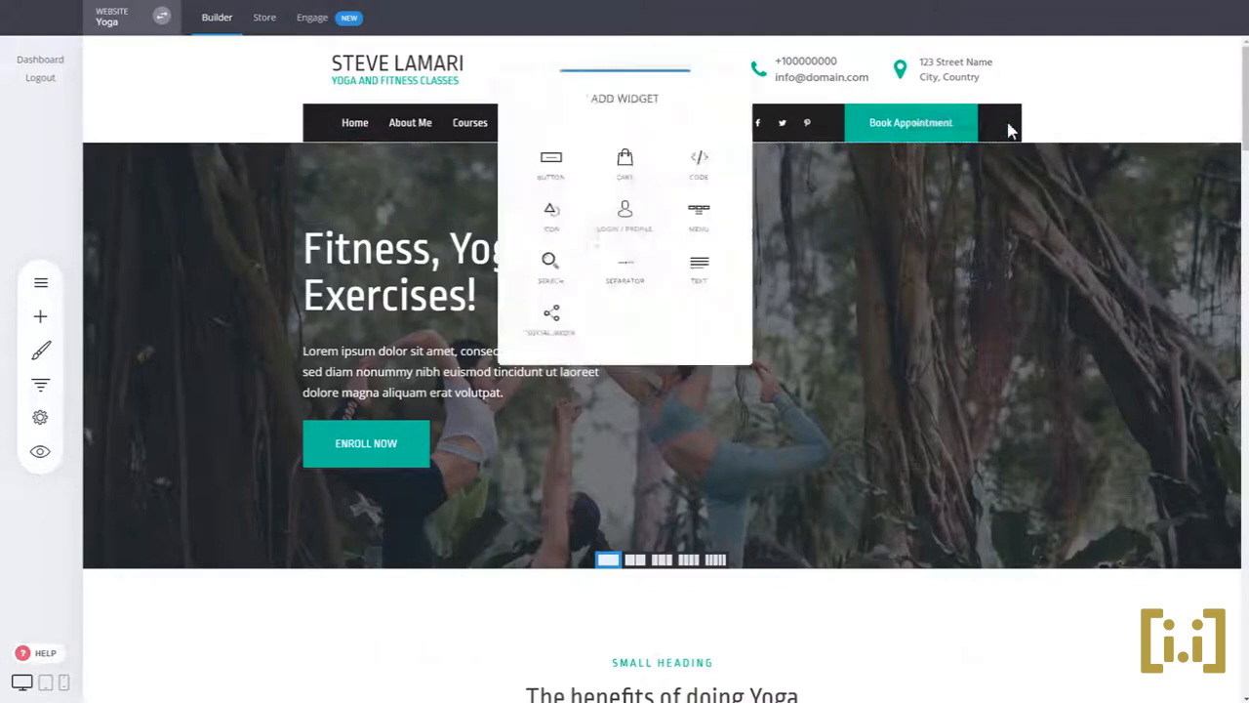
{"action": "left_click", "coordinate": [640, 174]}
- Set the header cart icon's color to white (#FFFFFF) and save the page changes
{"action": "left_click", "coordinate": [522, 245]}
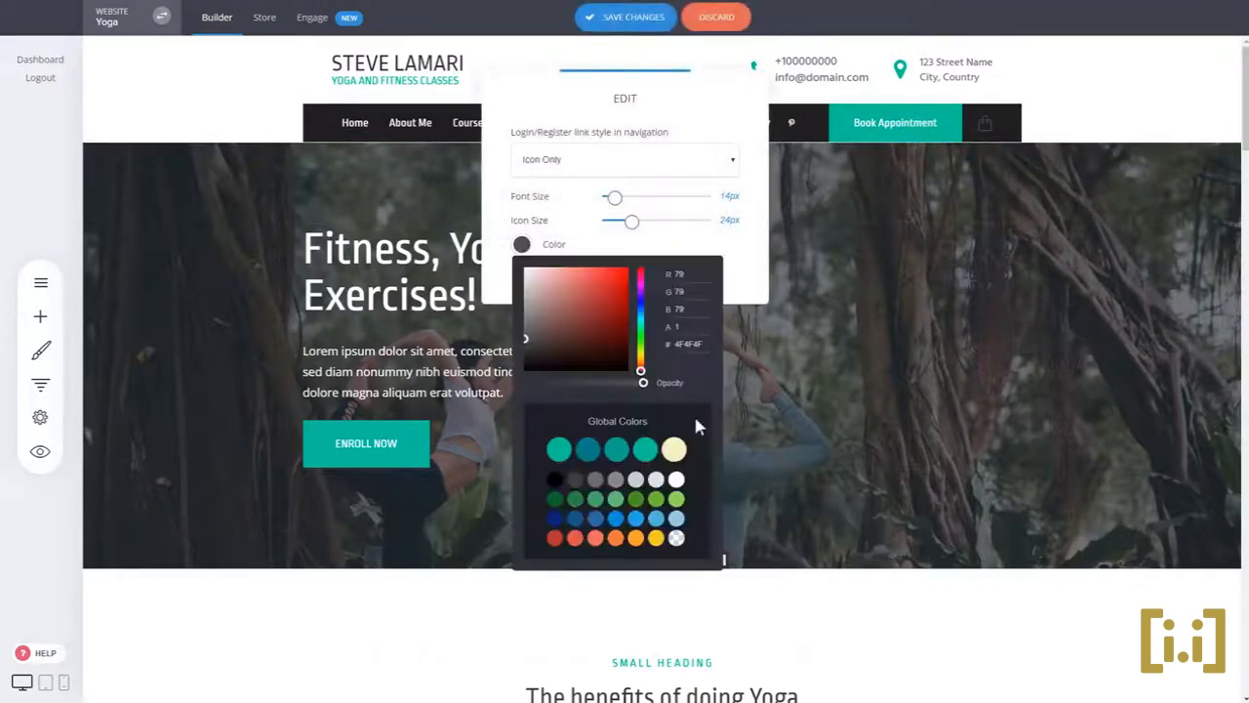
{"action": "left_click", "coordinate": [676, 479]}
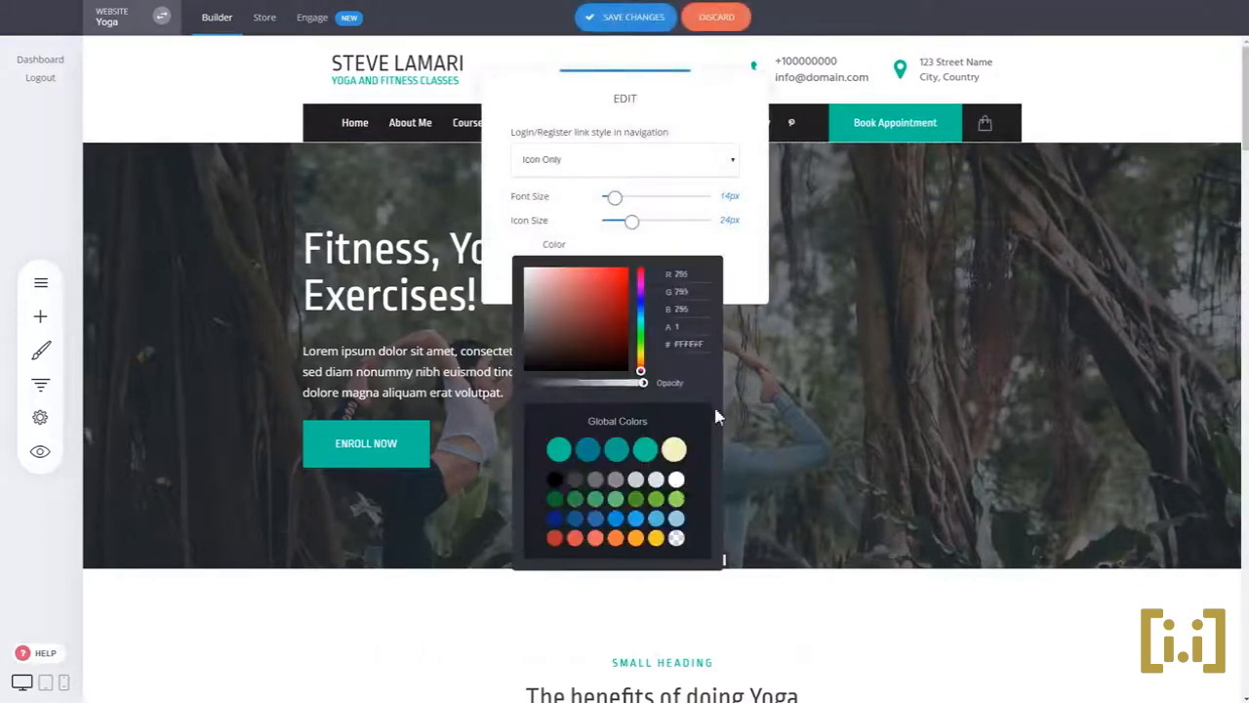
{"action": "left_click", "coordinate": [1091, 200]}
{"action": "left_click", "coordinate": [664, 20]}
- Preview the page, open the Physical product from the displayed store products, and add it to the shopping cart
{"action": "scroll", "coordinate": [734, 478], "scroll_direction": "down", "scroll_amount": 4}
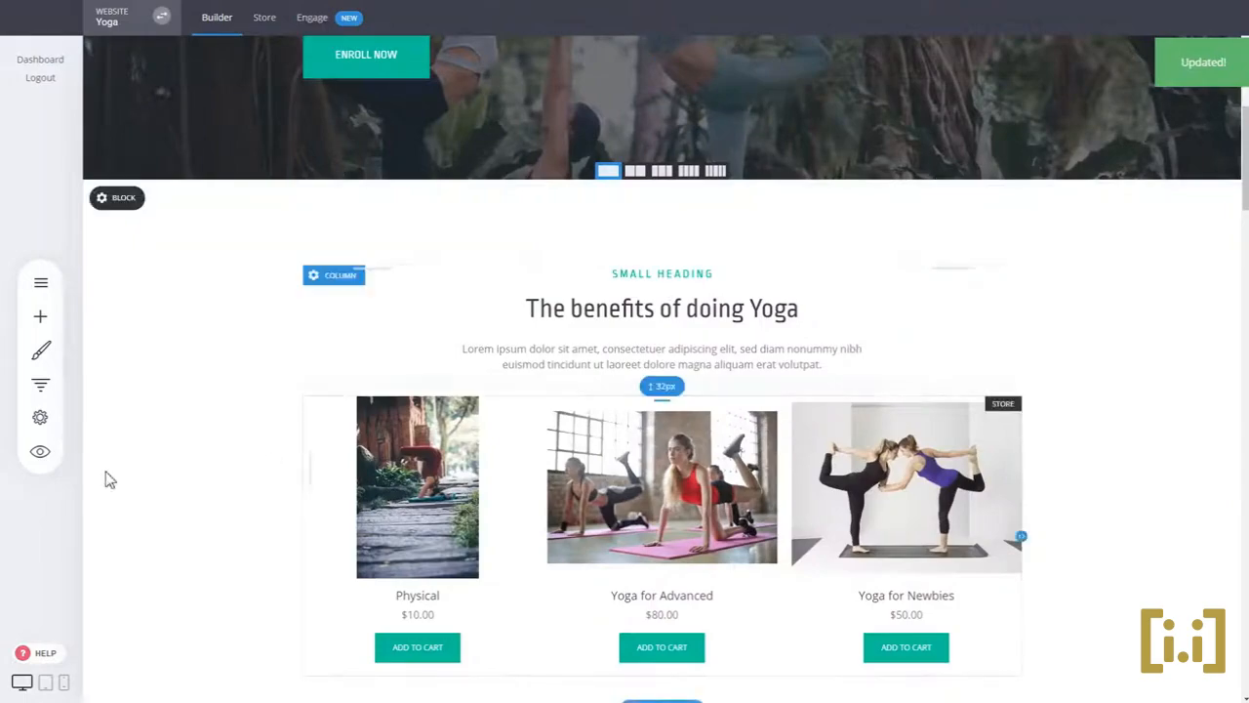
{"action": "left_click", "coordinate": [40, 451]}
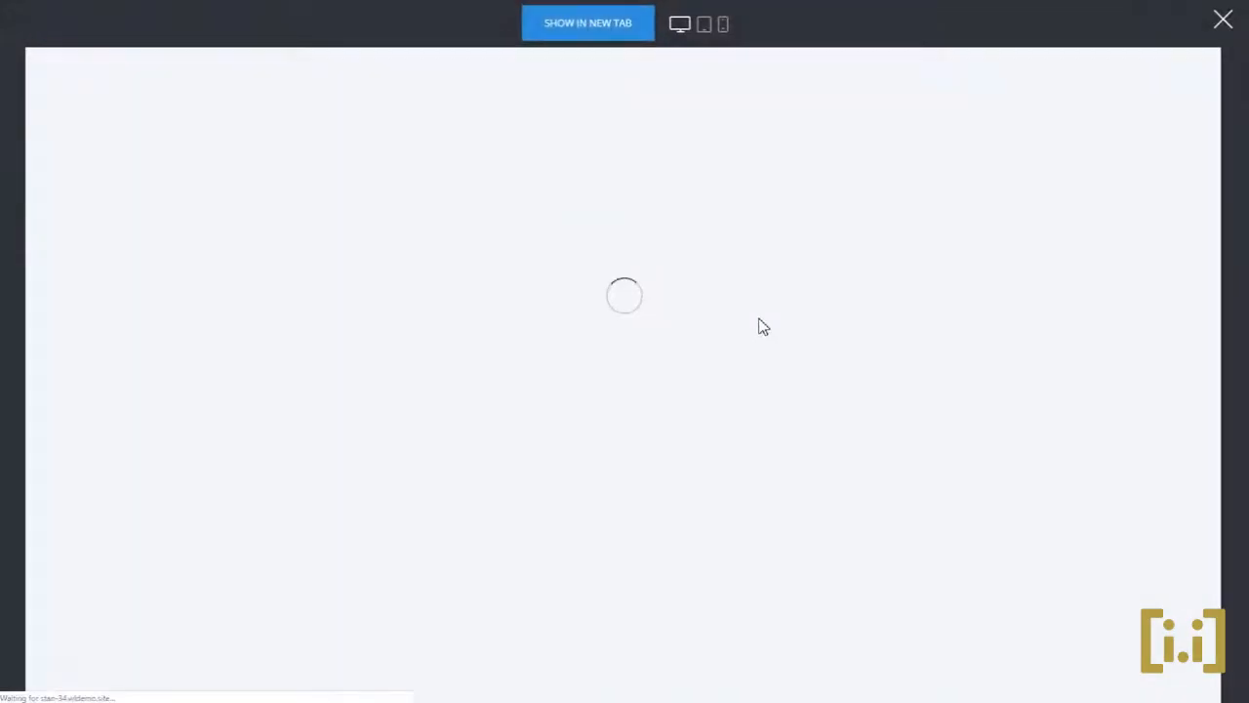
{"action": "scroll", "coordinate": [962, 396], "scroll_direction": "down", "scroll_amount": 5}
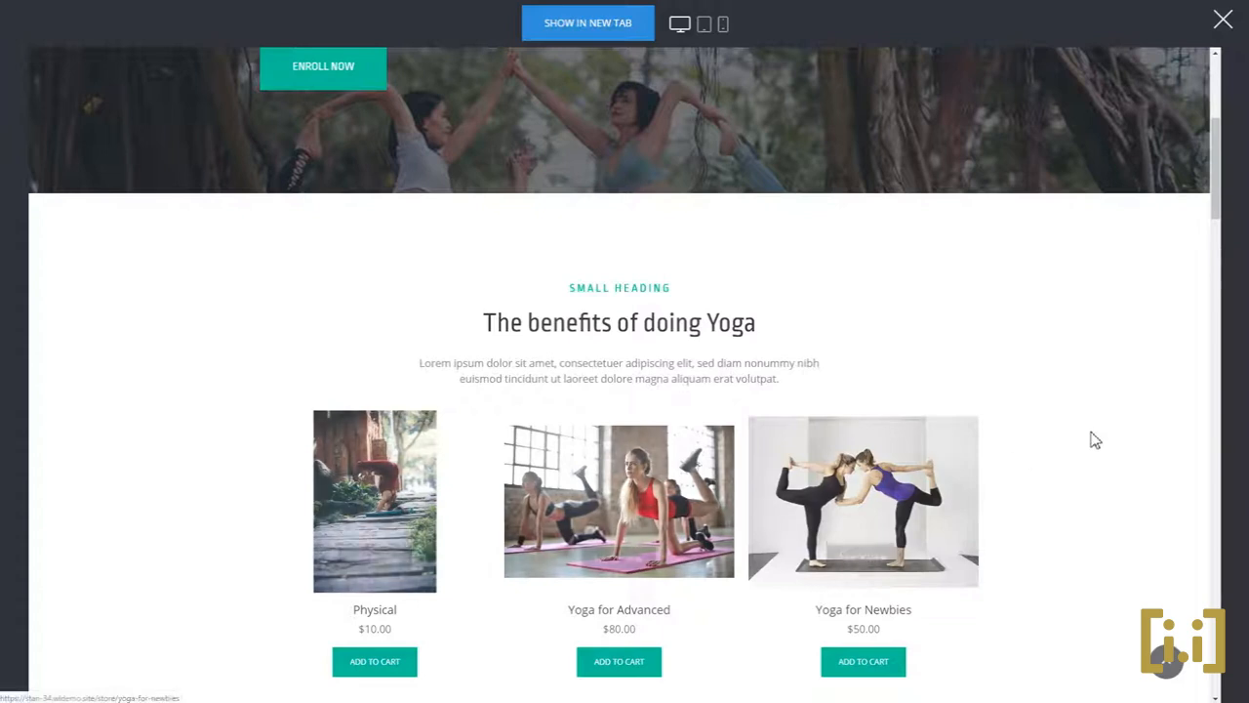
{"action": "mouse_move", "coordinate": [428, 524]}
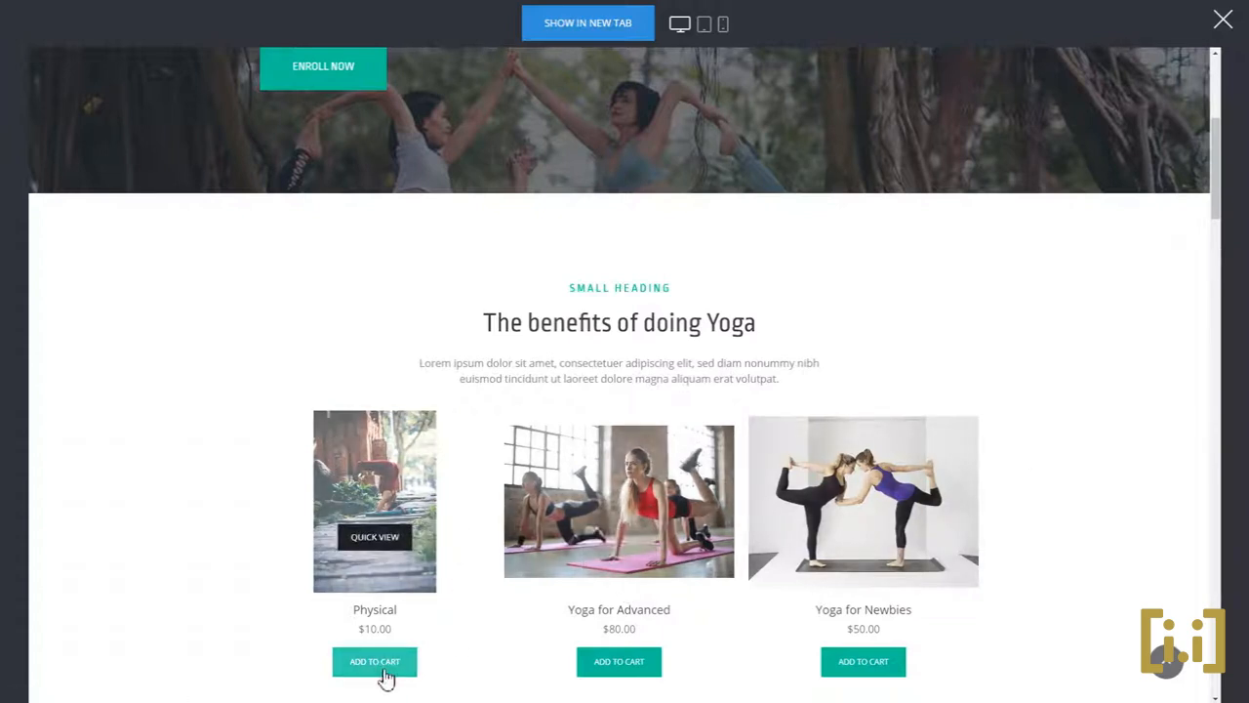
{"action": "left_click", "coordinate": [399, 452]}
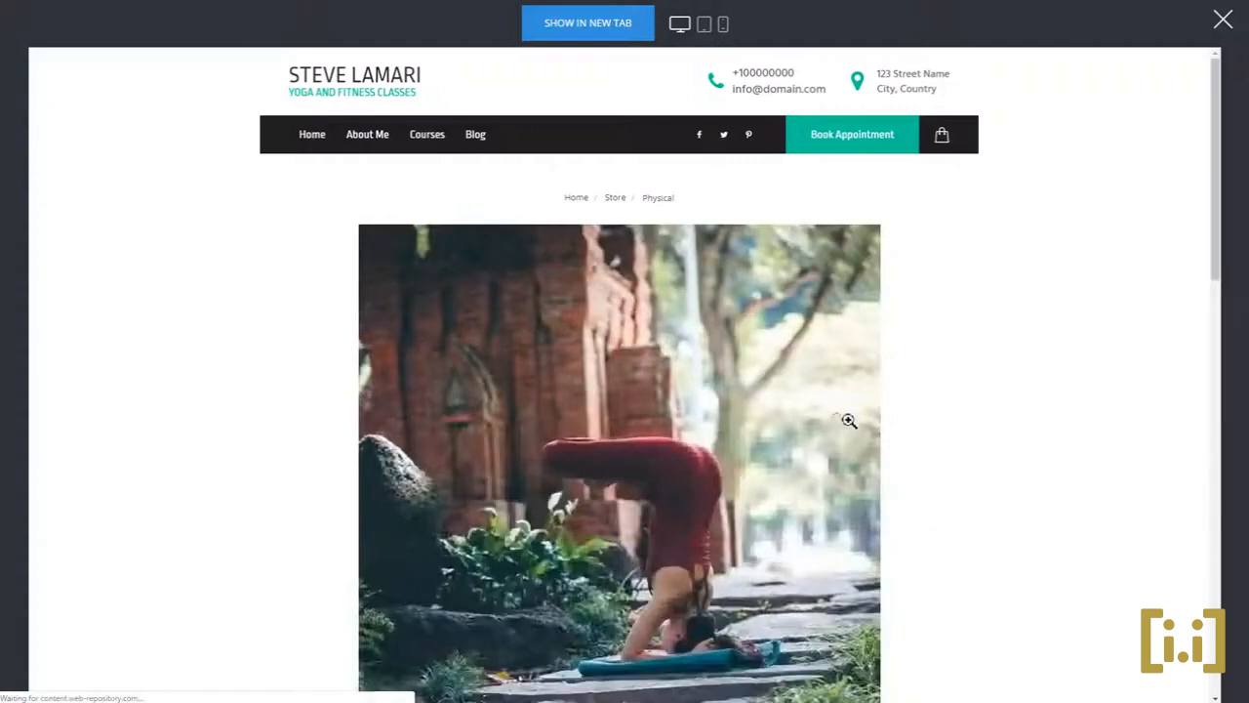
{"action": "scroll", "coordinate": [920, 427], "scroll_direction": "down", "scroll_amount": 6}
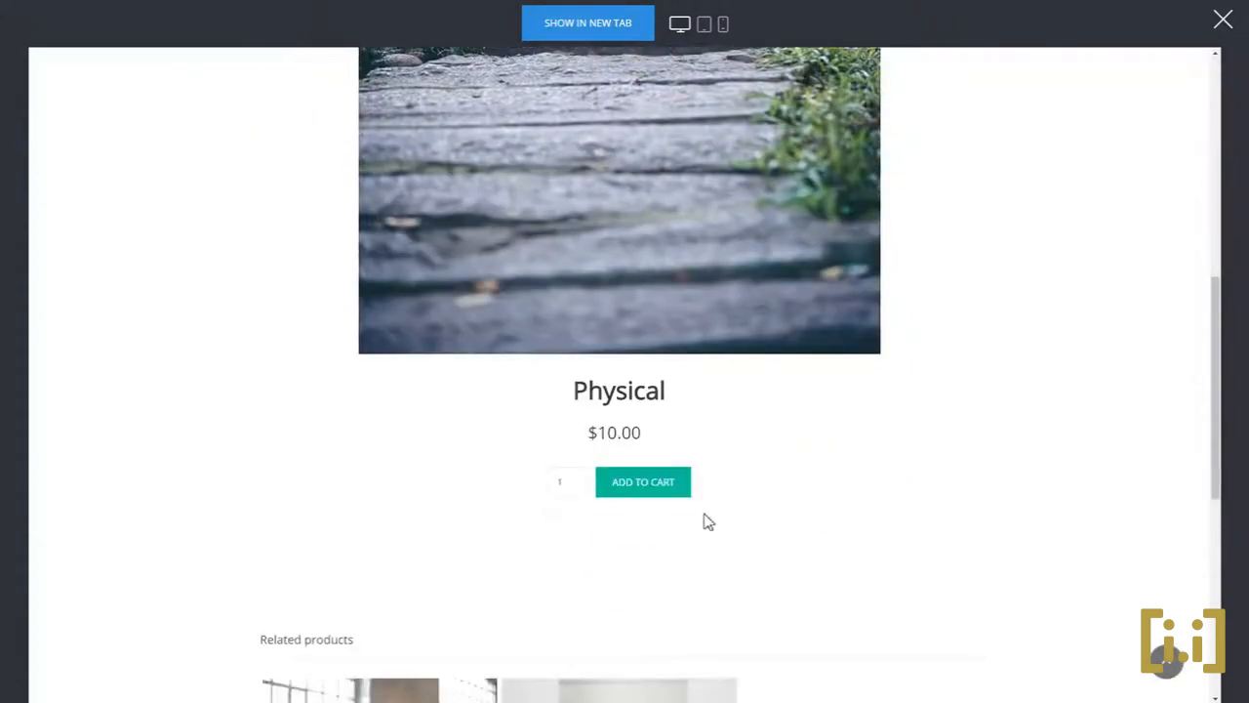
{"action": "left_click", "coordinate": [686, 498]}
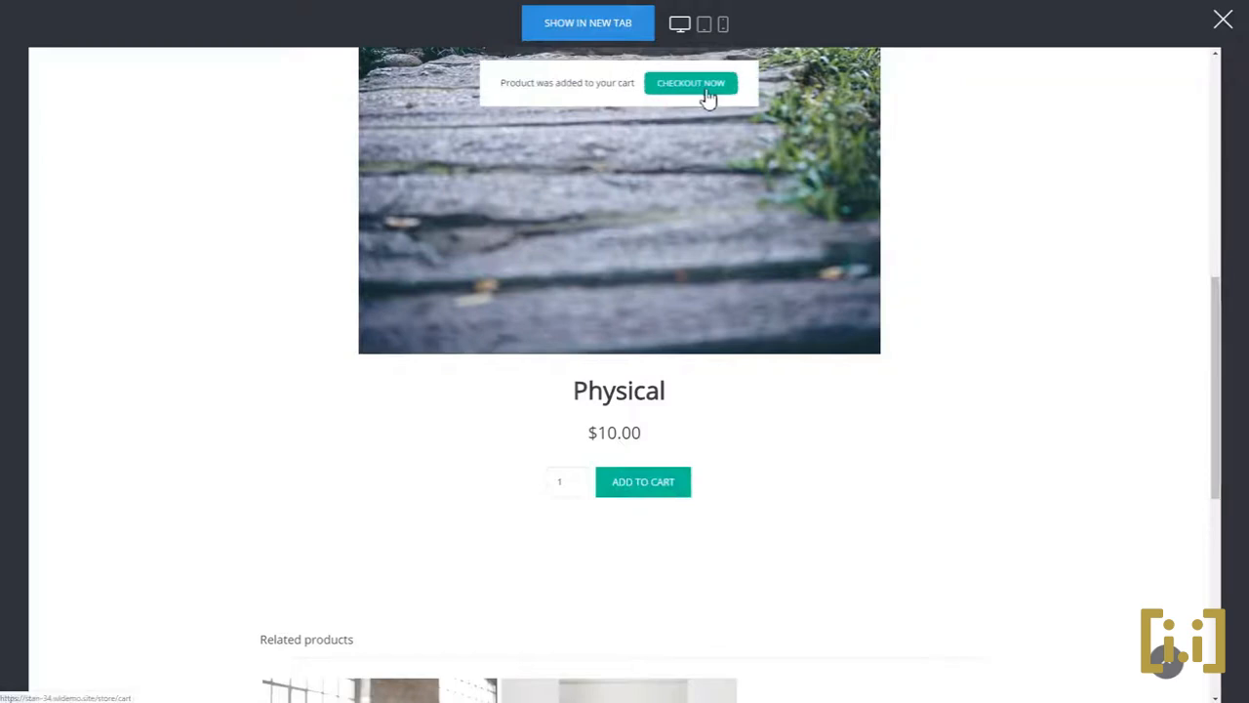
- Check the shopping cart and the checkout form from the header's cart icon, ending the preview when done
{"action": "scroll", "coordinate": [924, 468], "scroll_direction": "up", "scroll_amount": 6}
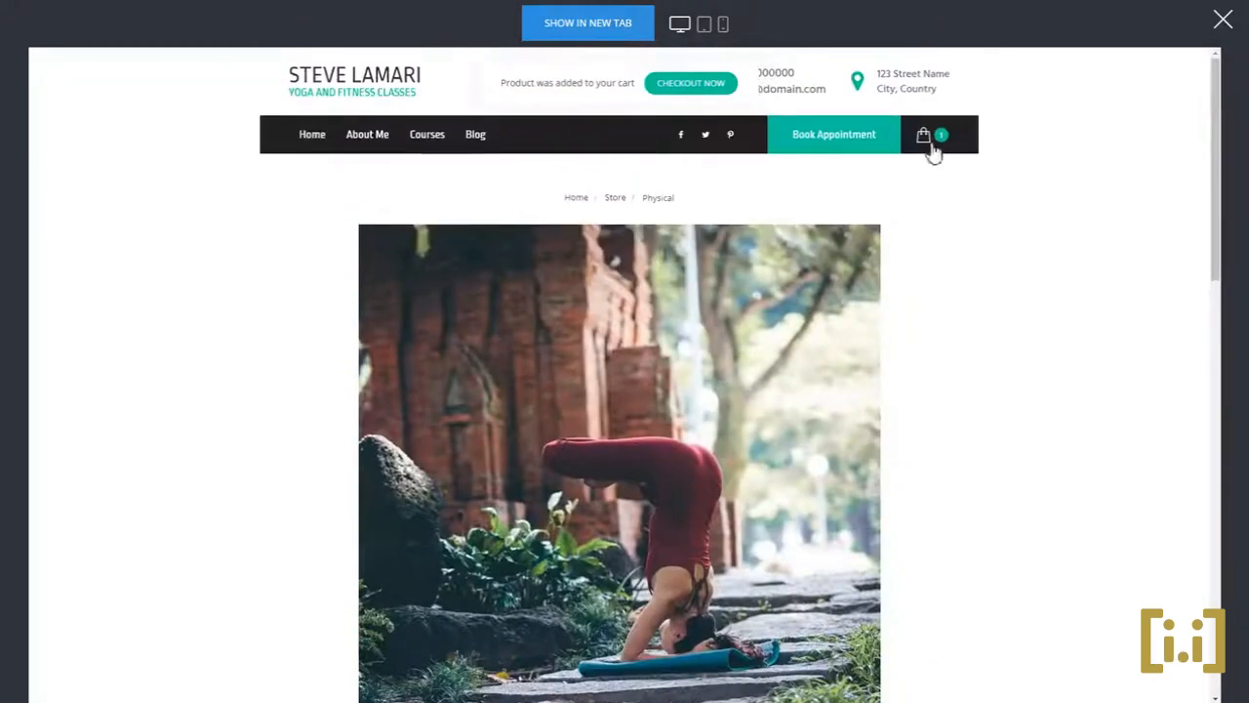
{"action": "left_click", "coordinate": [927, 143]}
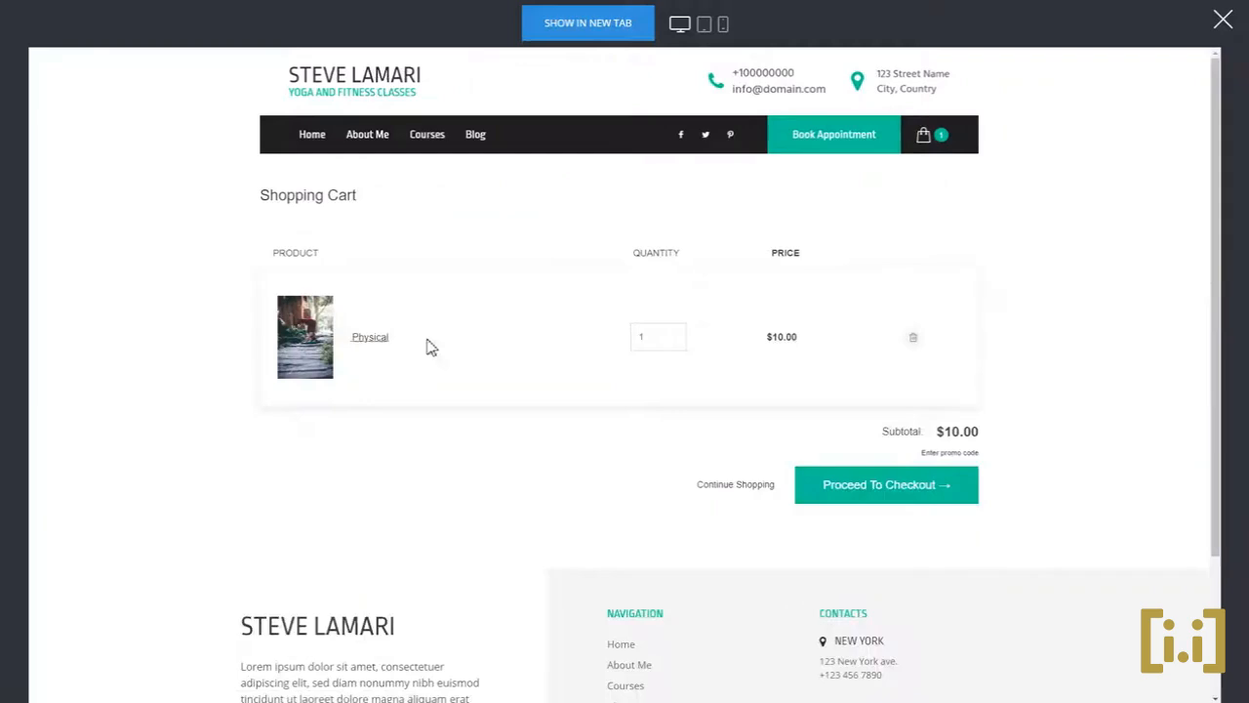
{"action": "left_click", "coordinate": [912, 493]}
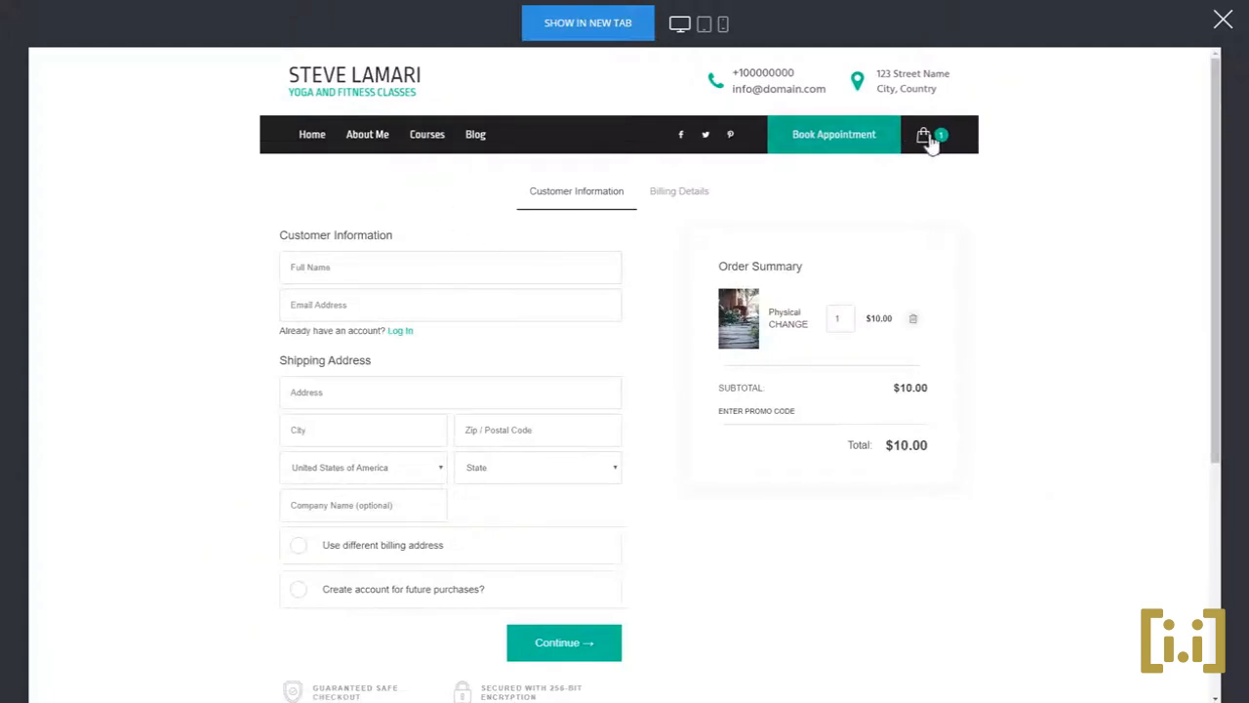
{"action": "left_click", "coordinate": [1221, 22]}
{"action": "mouse_move", "coordinate": [538, 117]}
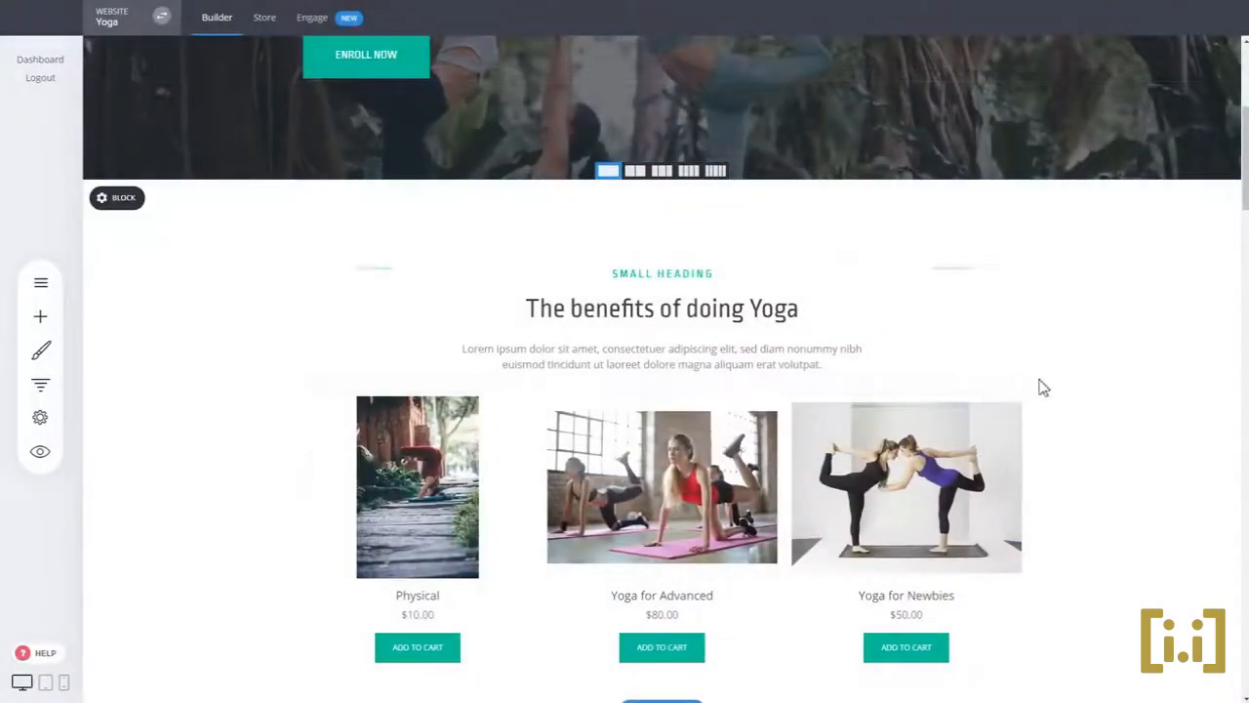
- Link the Buy Now button beside the yoga photo to the Yoga for Advanced product in the store
{"action": "scroll", "coordinate": [1040, 381], "scroll_direction": "down", "scroll_amount": 1}
{"action": "scroll", "coordinate": [1045, 378], "scroll_direction": "down", "scroll_amount": 2}
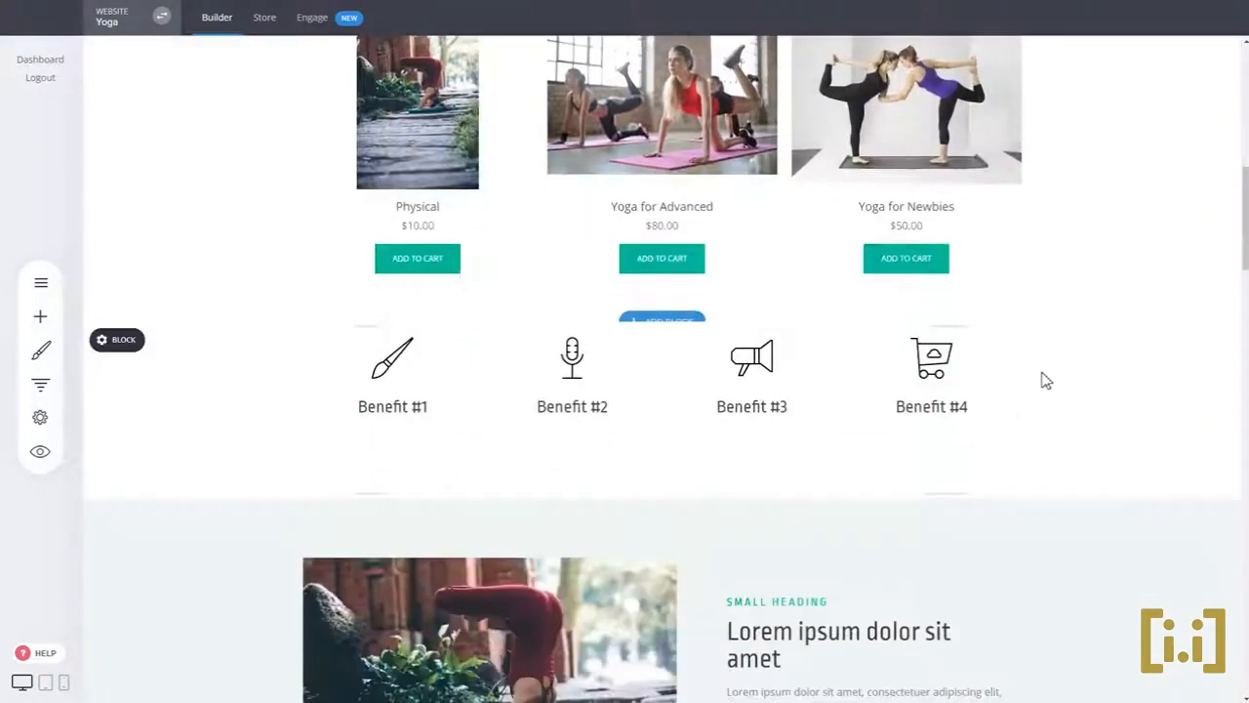
{"action": "scroll", "coordinate": [1047, 378], "scroll_direction": "up", "scroll_amount": 3}
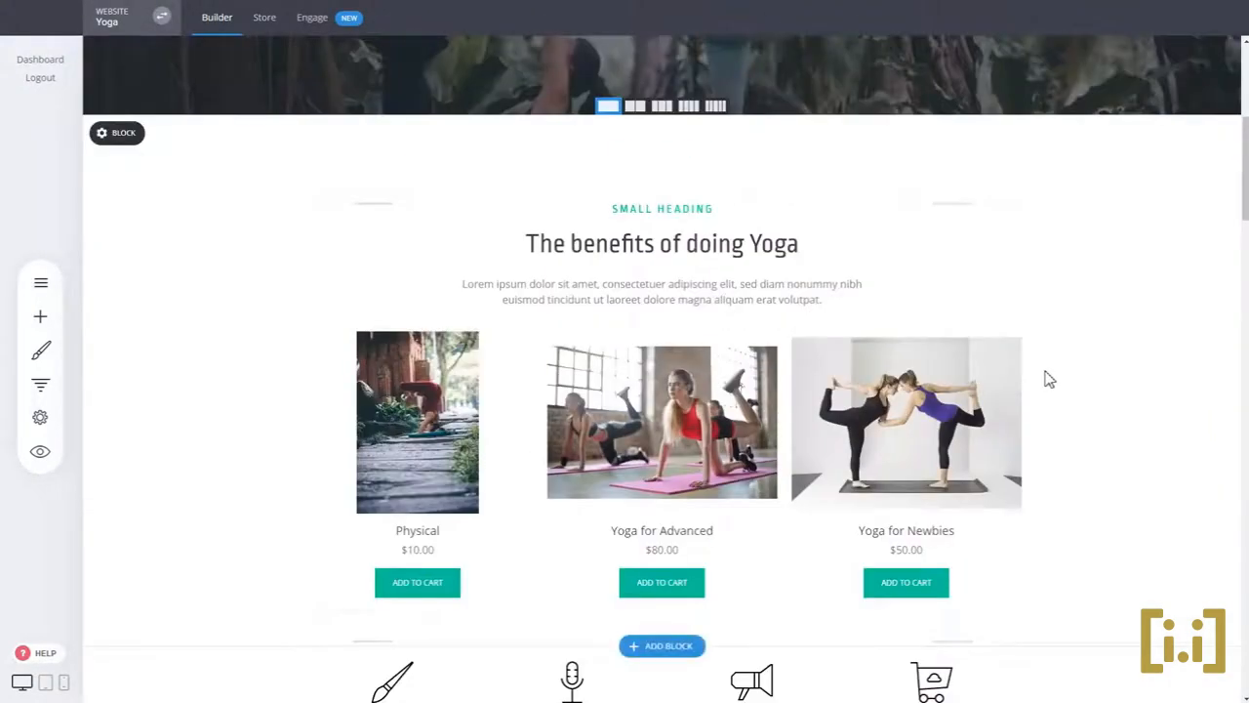
{"action": "scroll", "coordinate": [1049, 379], "scroll_direction": "down", "scroll_amount": 2}
{"action": "scroll", "coordinate": [1044, 371], "scroll_direction": "down", "scroll_amount": 3}
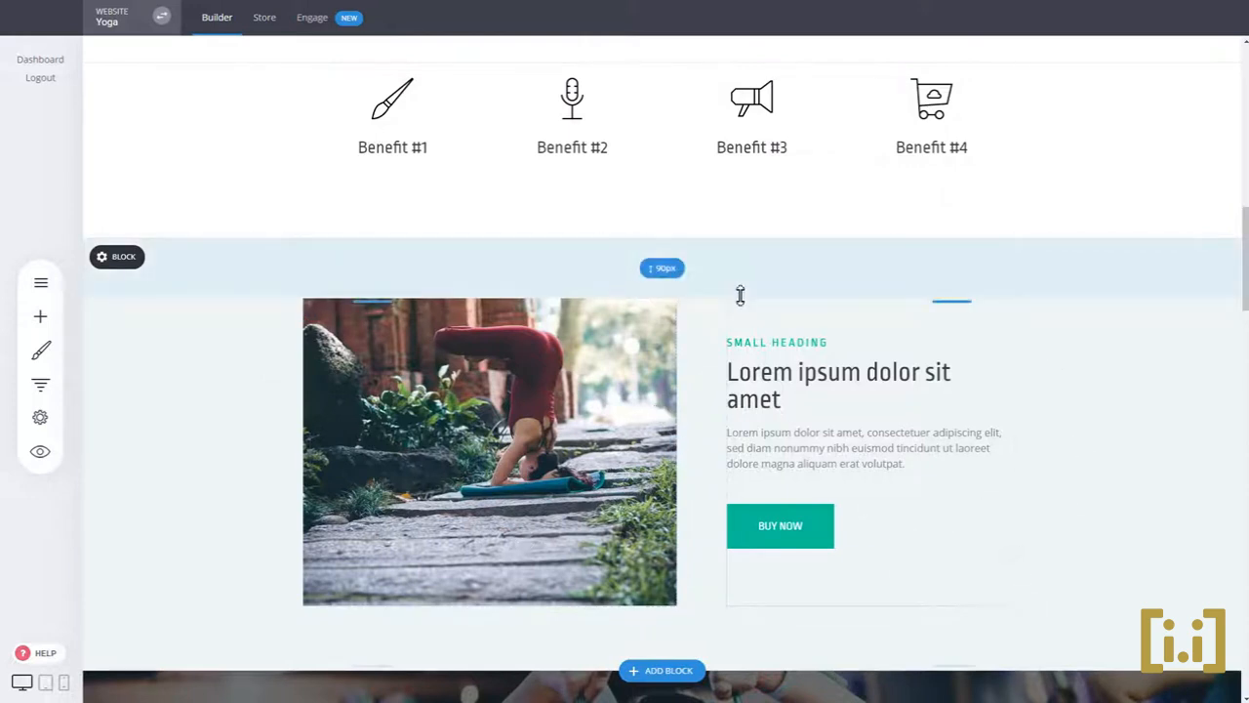
{"action": "left_click", "coordinate": [803, 530]}
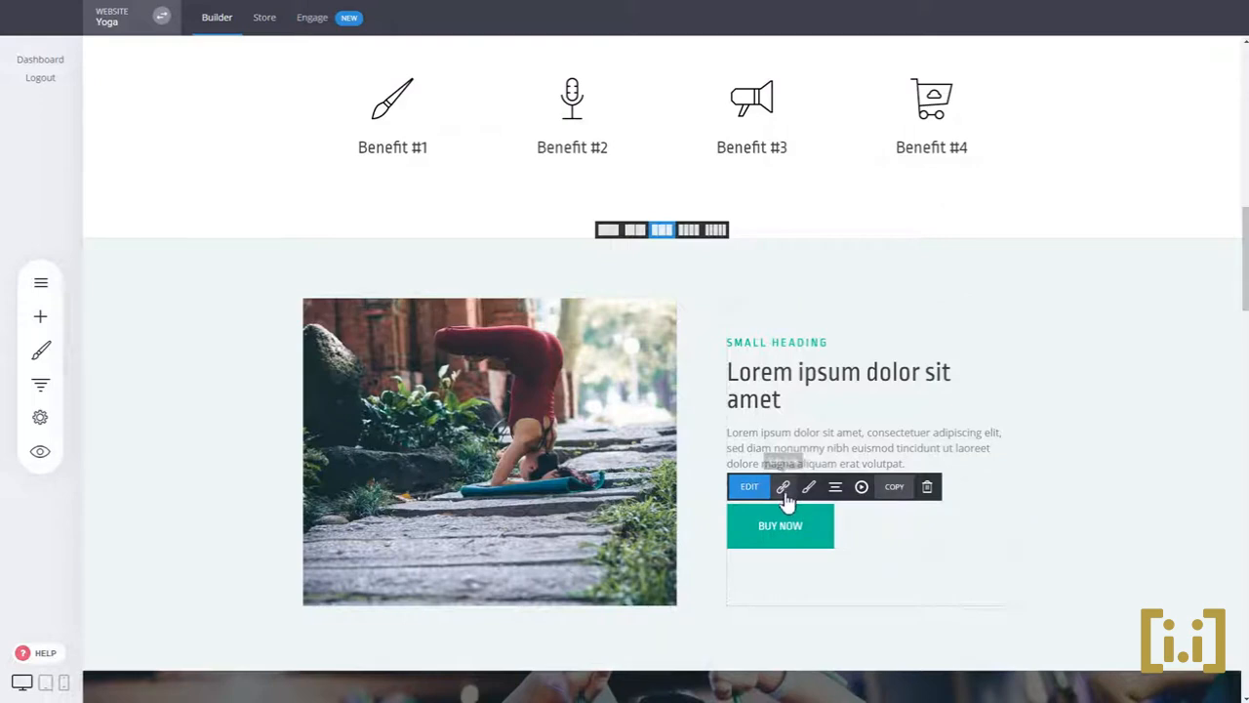
{"action": "left_click", "coordinate": [784, 487]}
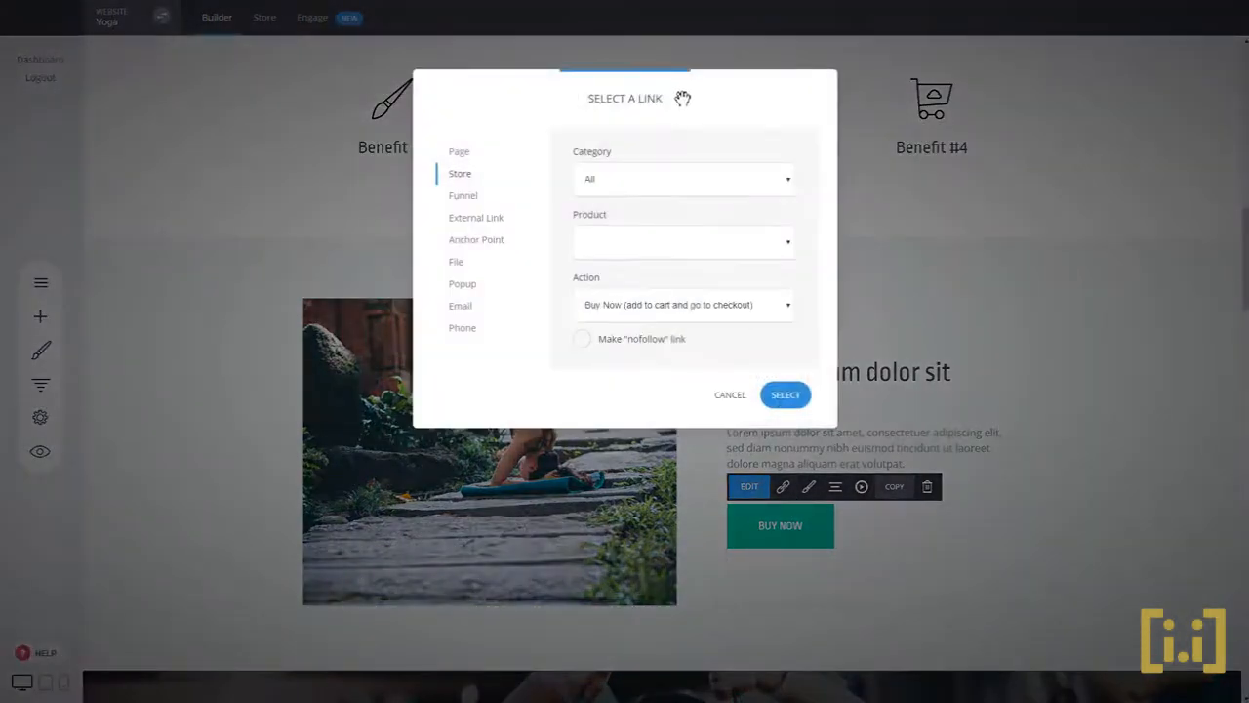
{"action": "left_click", "coordinate": [335, 225]}
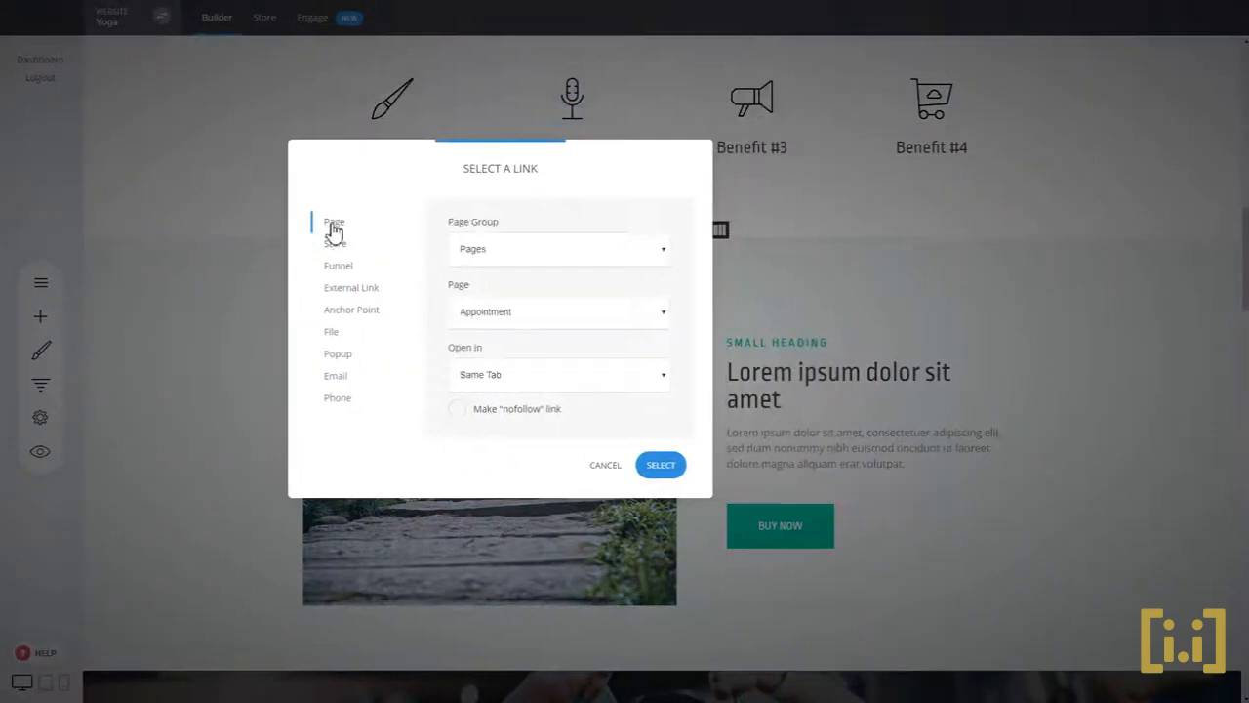
{"action": "left_click", "coordinate": [334, 245]}
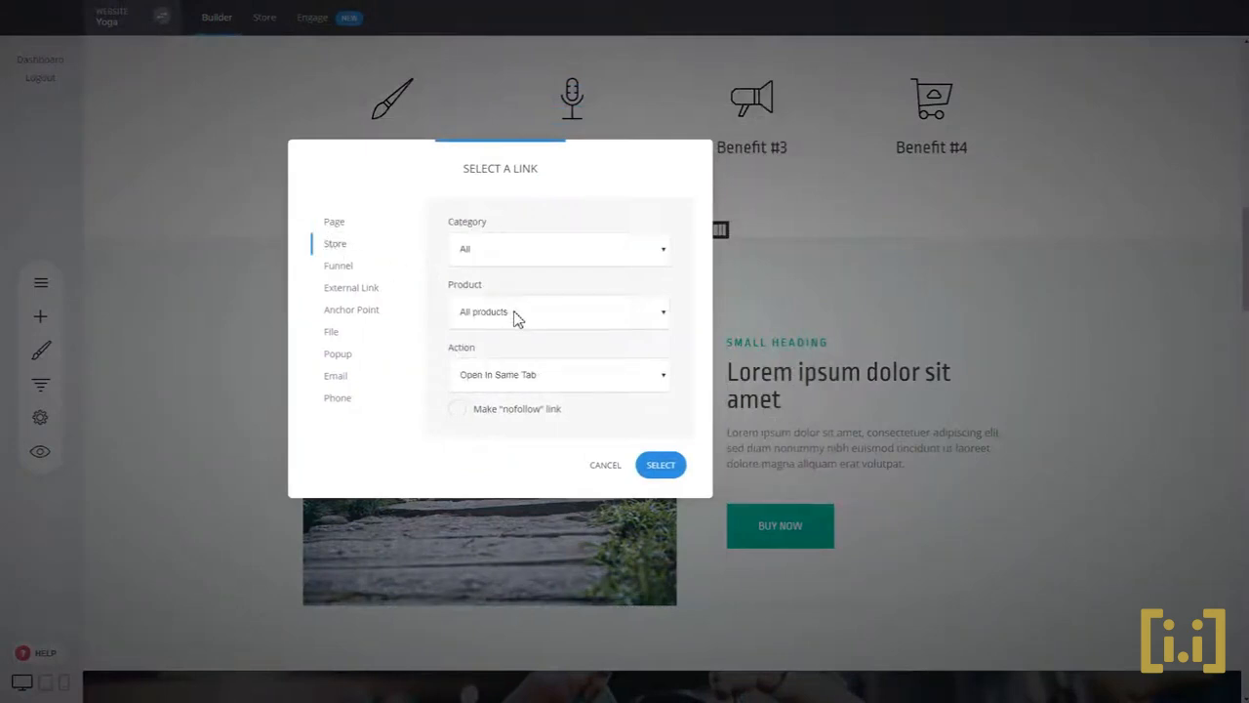
{"action": "left_click", "coordinate": [516, 314]}
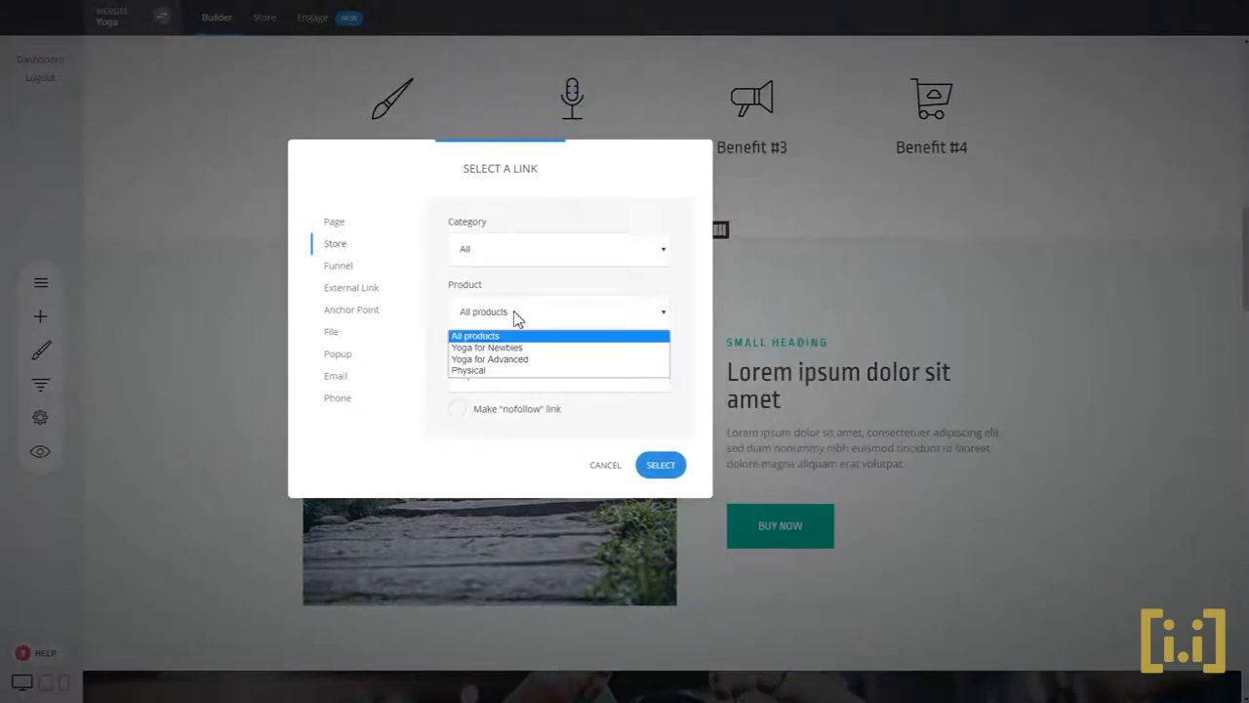
{"action": "left_click", "coordinate": [497, 360]}
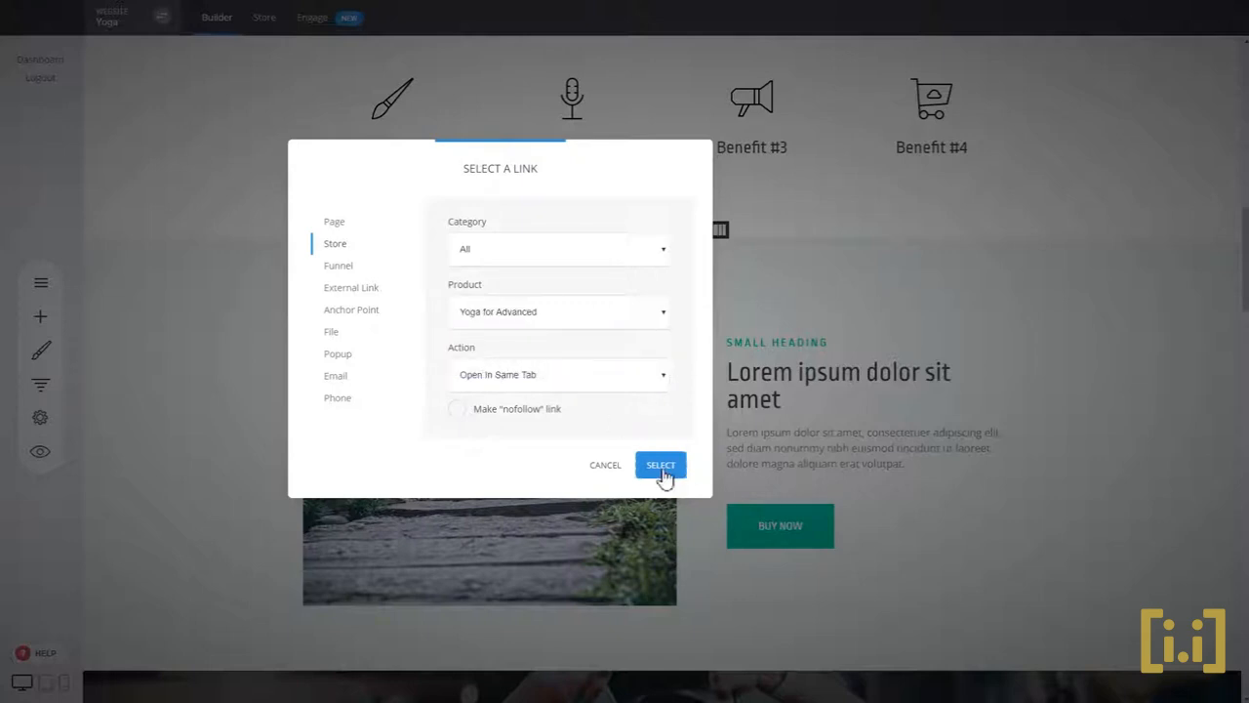
- Set the link's action to "Buy Now (add to cart and go to checkout)", apply it and save the page changes
{"action": "left_click", "coordinate": [568, 387]}
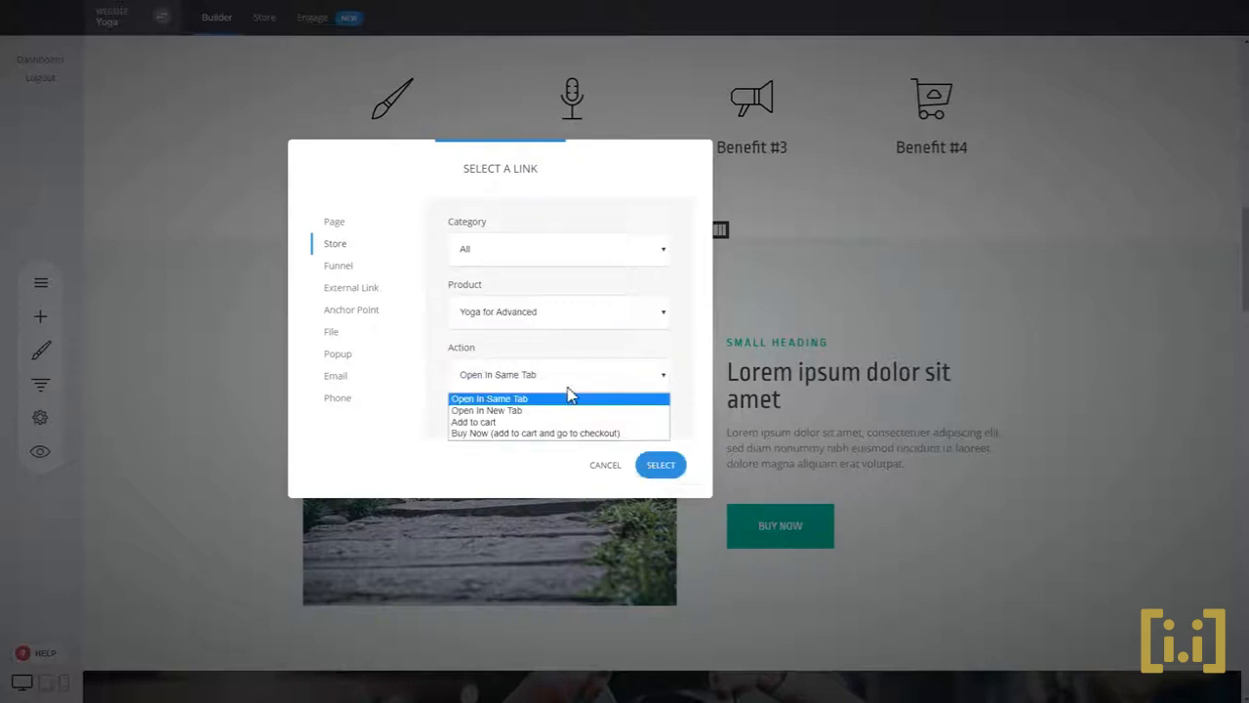
{"action": "left_click", "coordinate": [515, 435]}
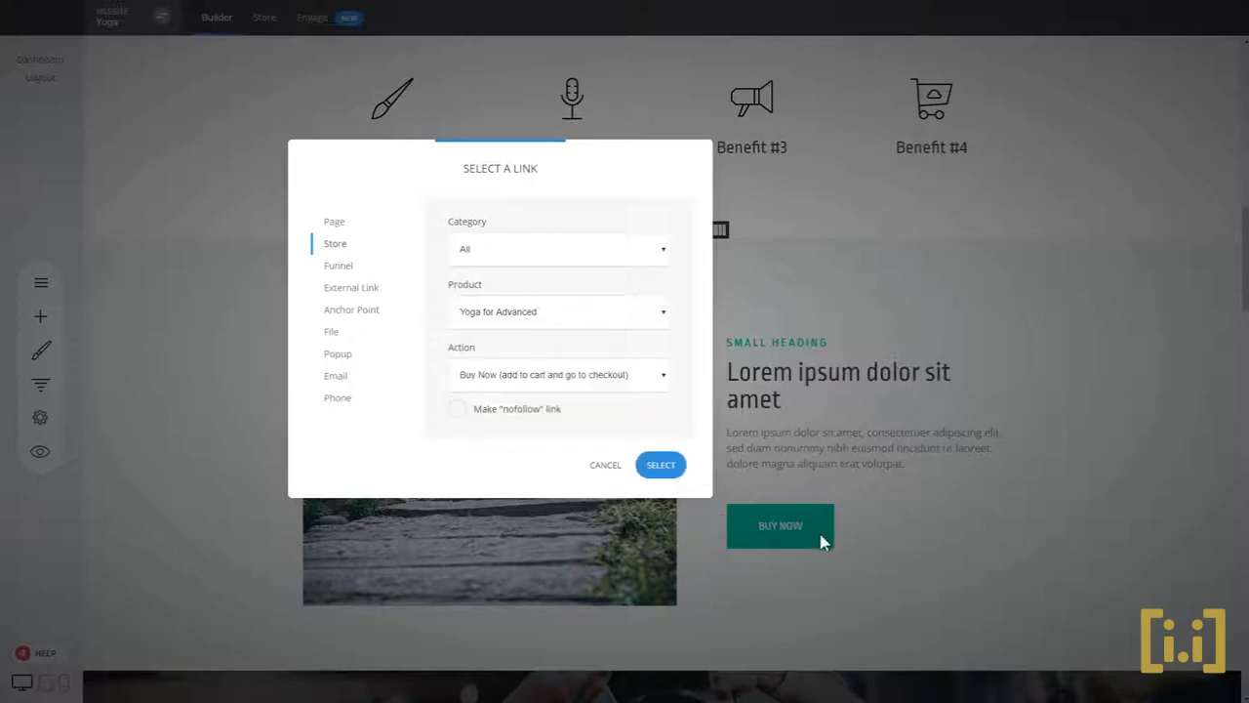
{"action": "left_click", "coordinate": [655, 468]}
{"action": "left_click", "coordinate": [655, 24]}
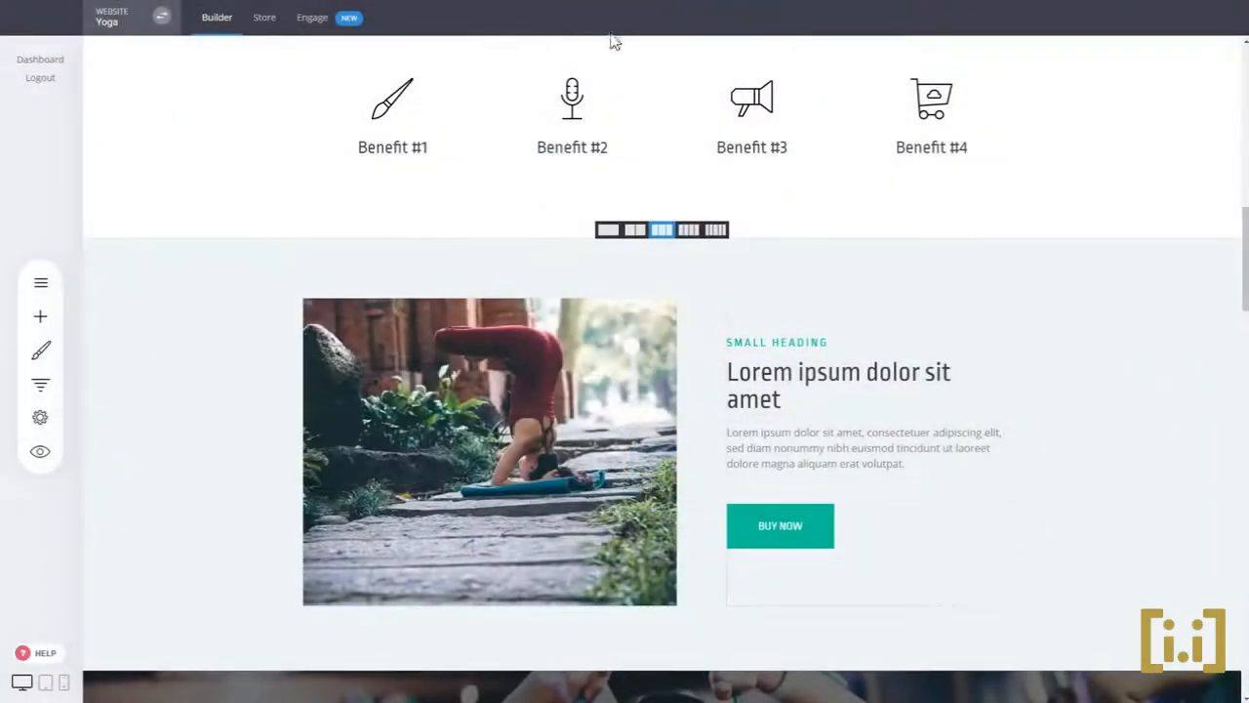
- Test the Buy Now button in the page preview and remove the Physical product from the checkout's order summary
{"action": "left_click", "coordinate": [40, 451]}
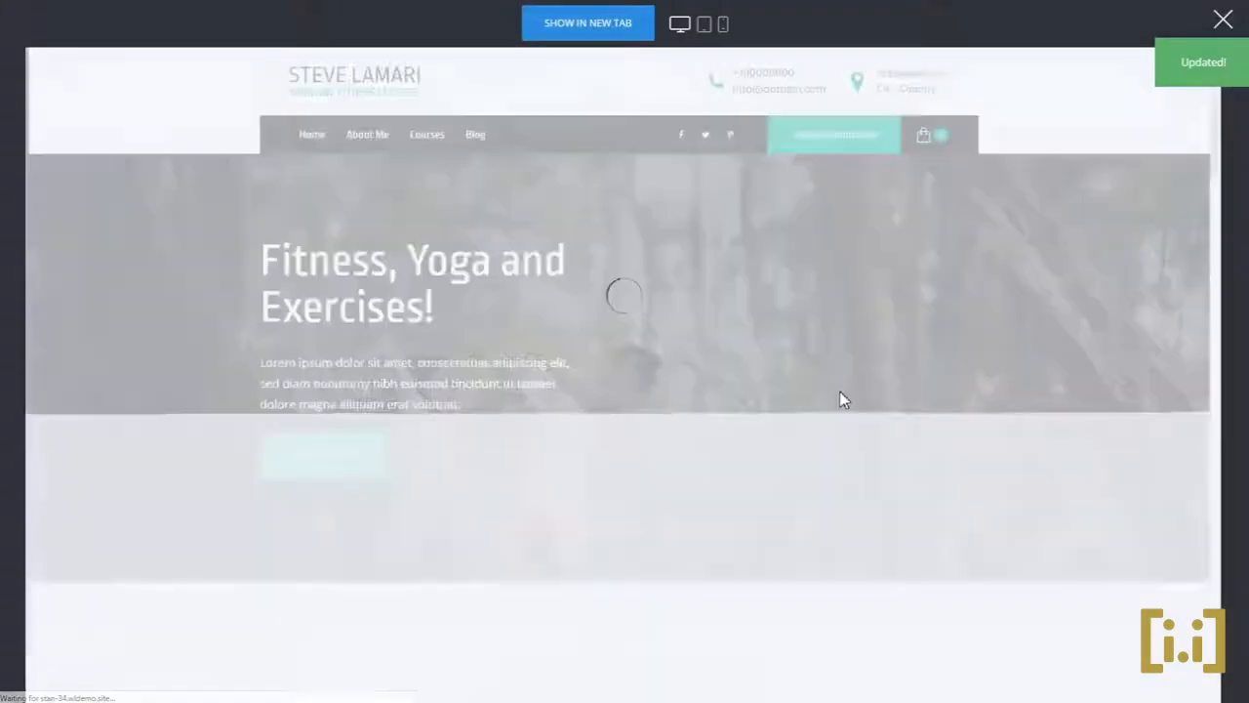
{"action": "scroll", "coordinate": [840, 396], "scroll_direction": "down", "scroll_amount": 15}
{"action": "scroll", "coordinate": [842, 391], "scroll_direction": "down", "scroll_amount": 4}
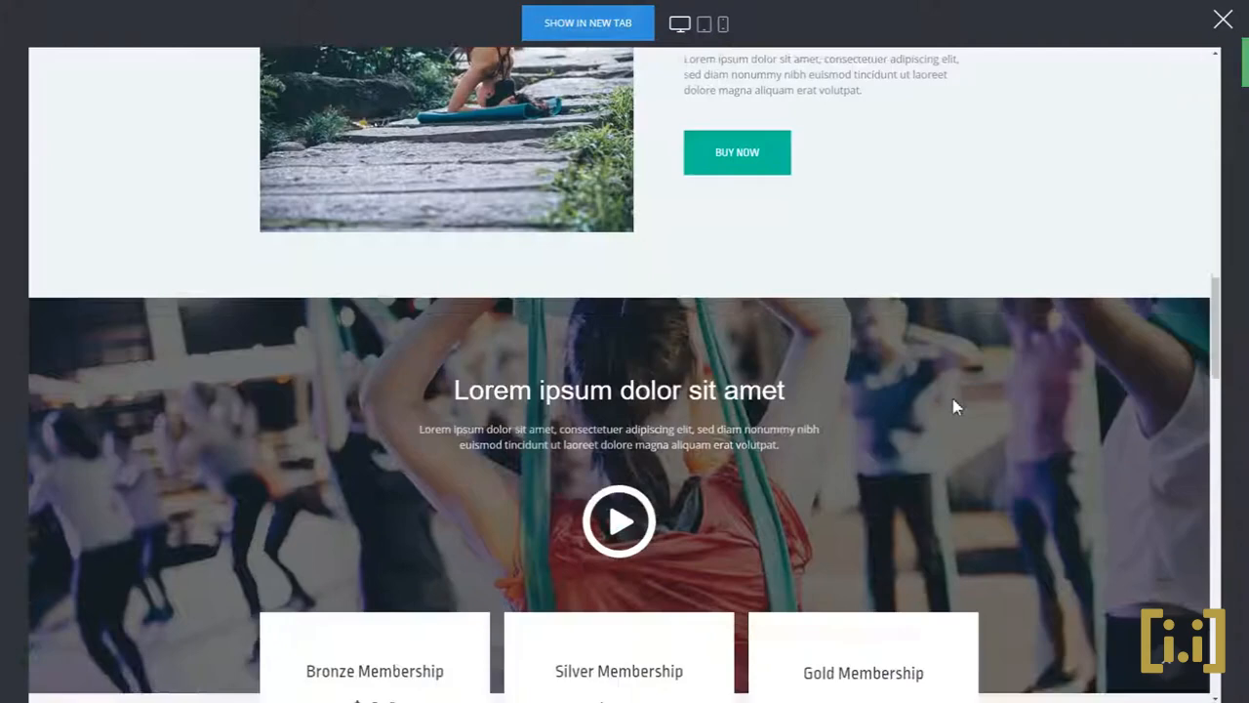
{"action": "scroll", "coordinate": [953, 407], "scroll_direction": "up", "scroll_amount": 3}
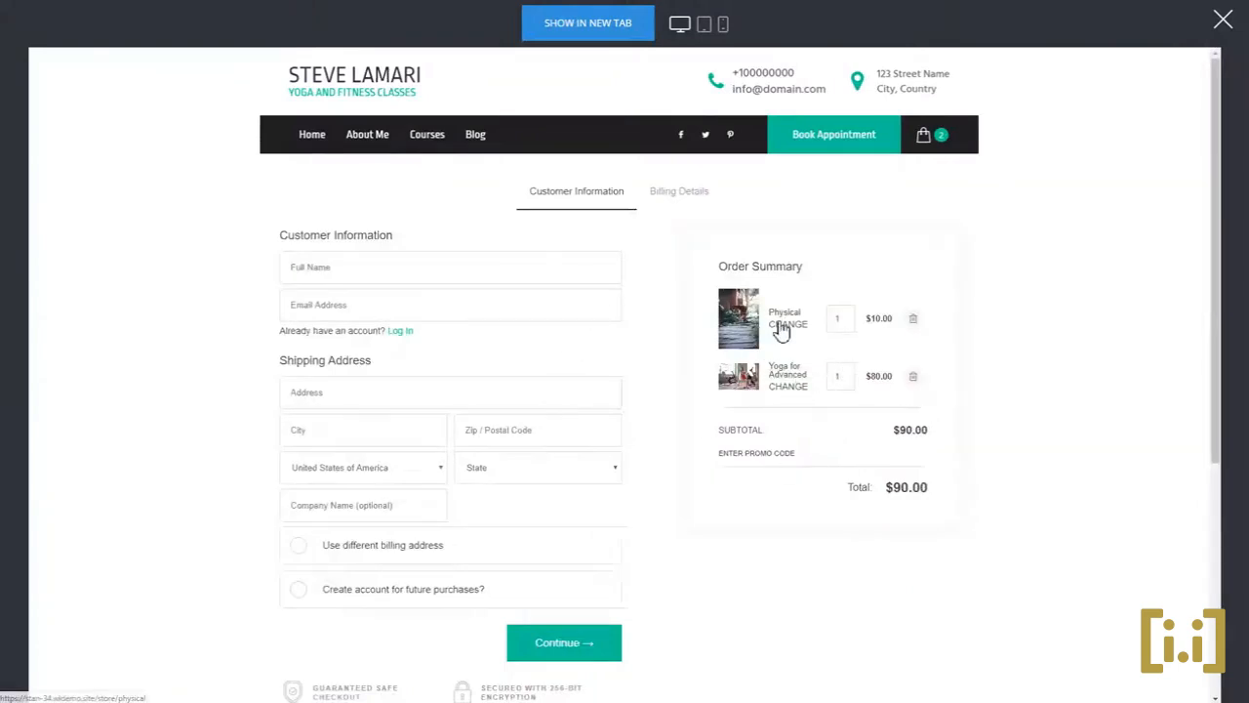
{"action": "left_click", "coordinate": [914, 322]}
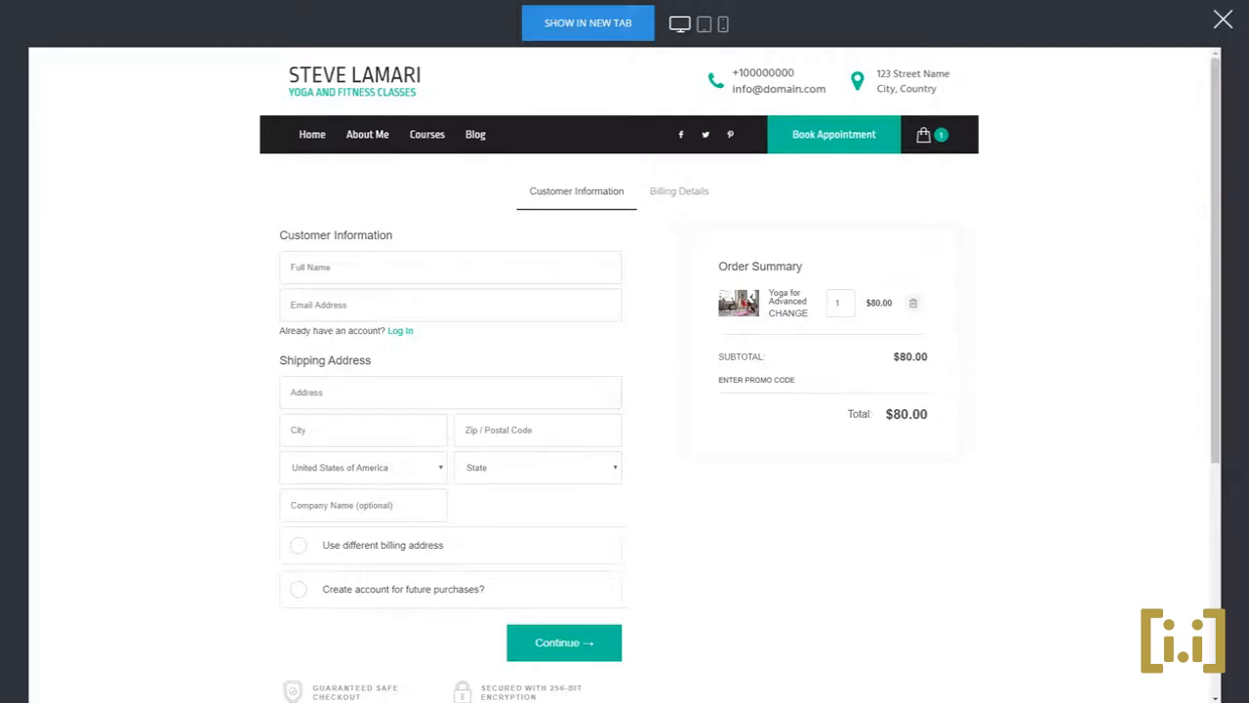
{"action": "left_click", "coordinate": [1223, 19]}
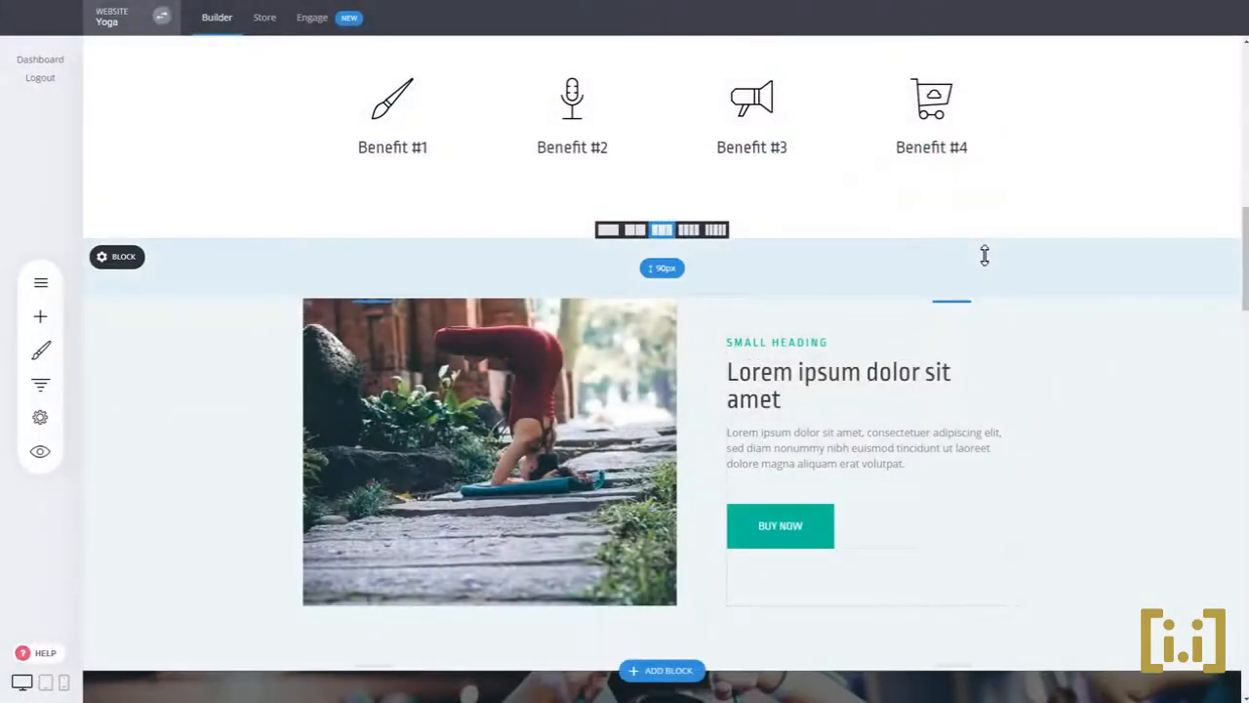
- Add a Store item to the header navigation menu, linked to all store products and opening in the same tab, and save the page
{"action": "scroll", "coordinate": [1012, 290], "scroll_direction": "up", "scroll_amount": 15}
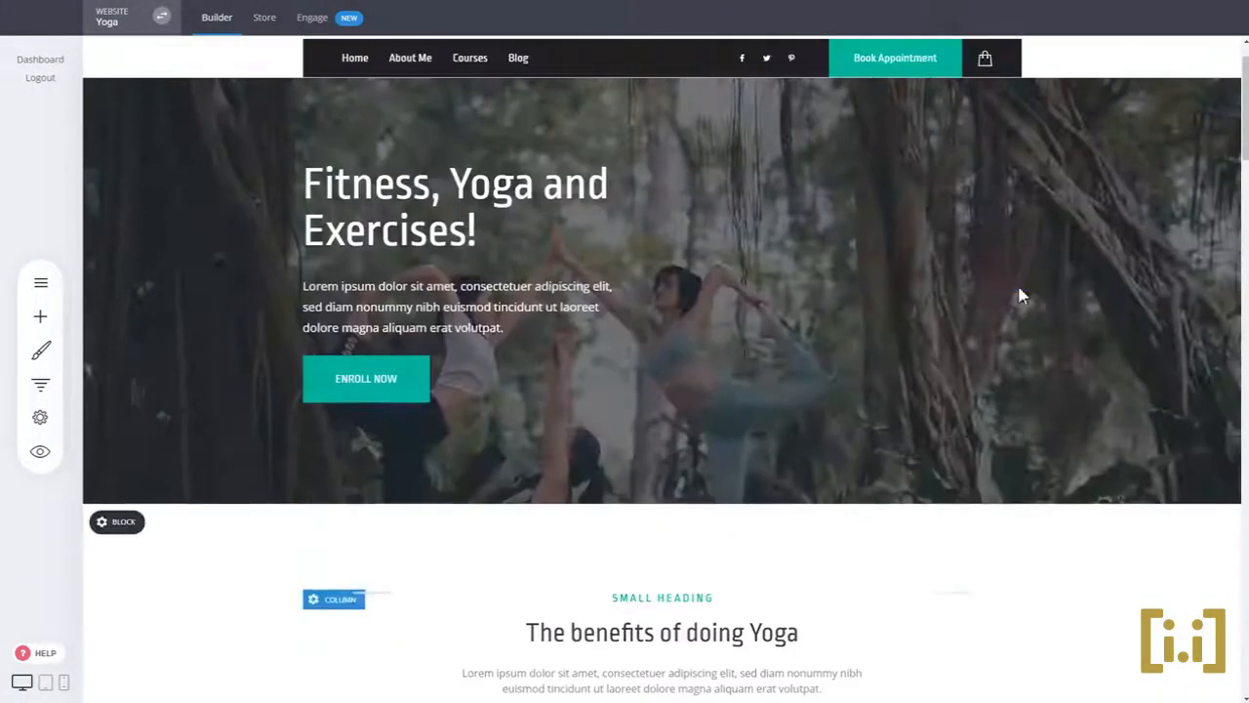
{"action": "scroll", "coordinate": [1015, 286], "scroll_direction": "up", "scroll_amount": 2}
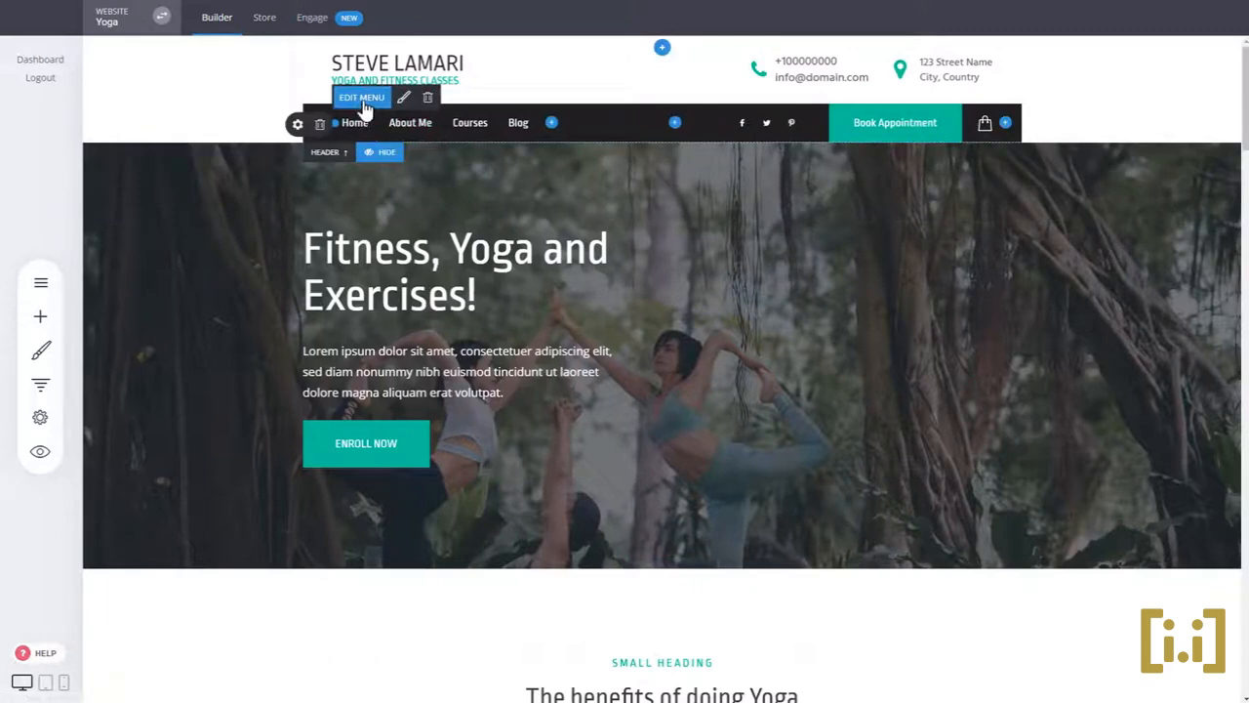
{"action": "left_click", "coordinate": [362, 98]}
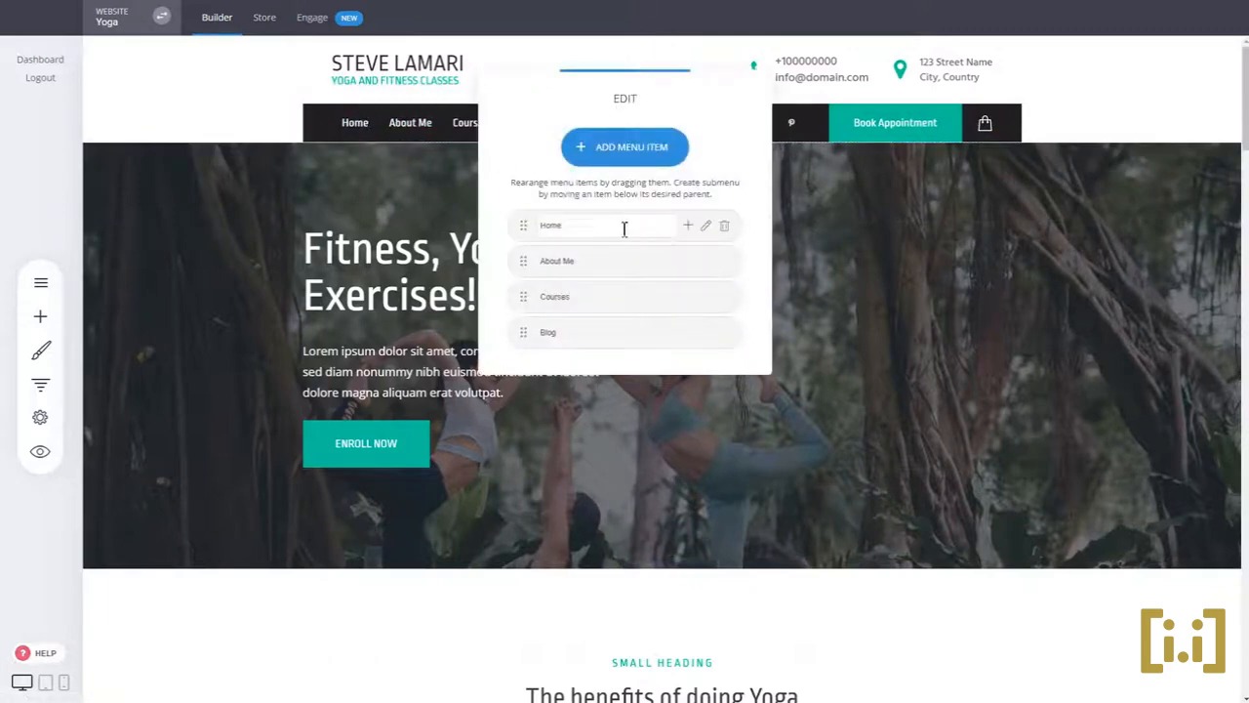
{"action": "left_click", "coordinate": [621, 151]}
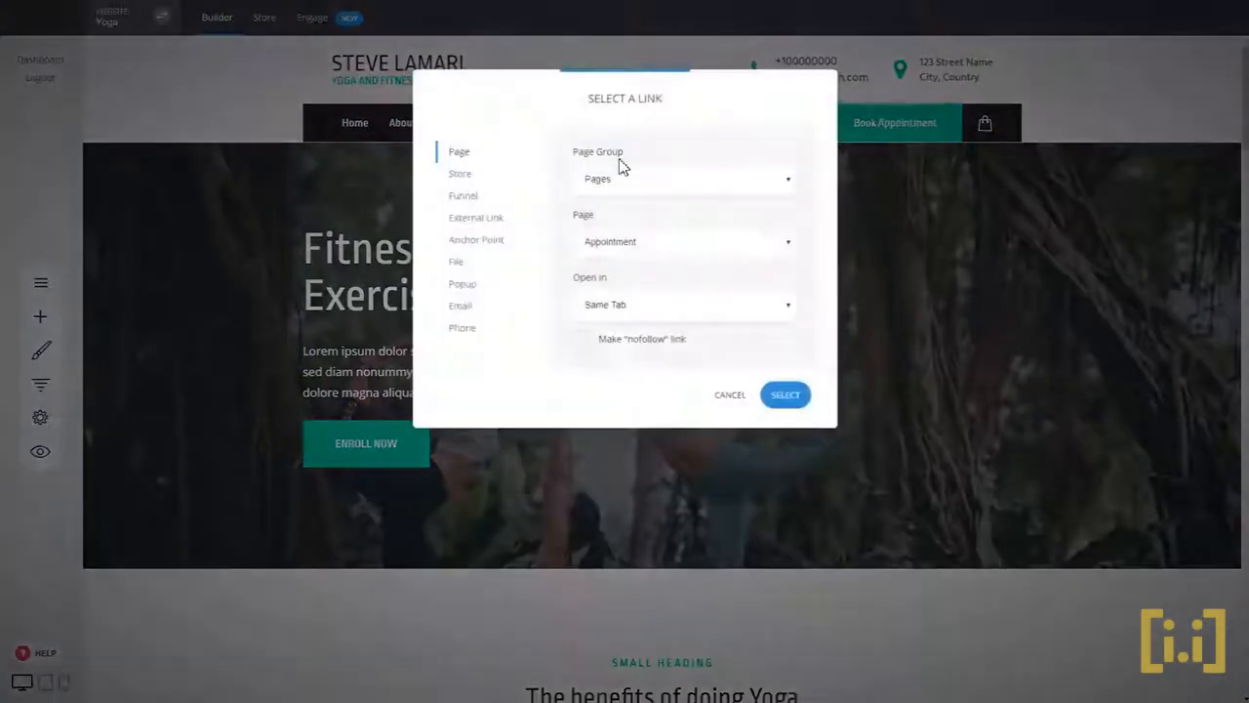
{"action": "left_click", "coordinate": [470, 177]}
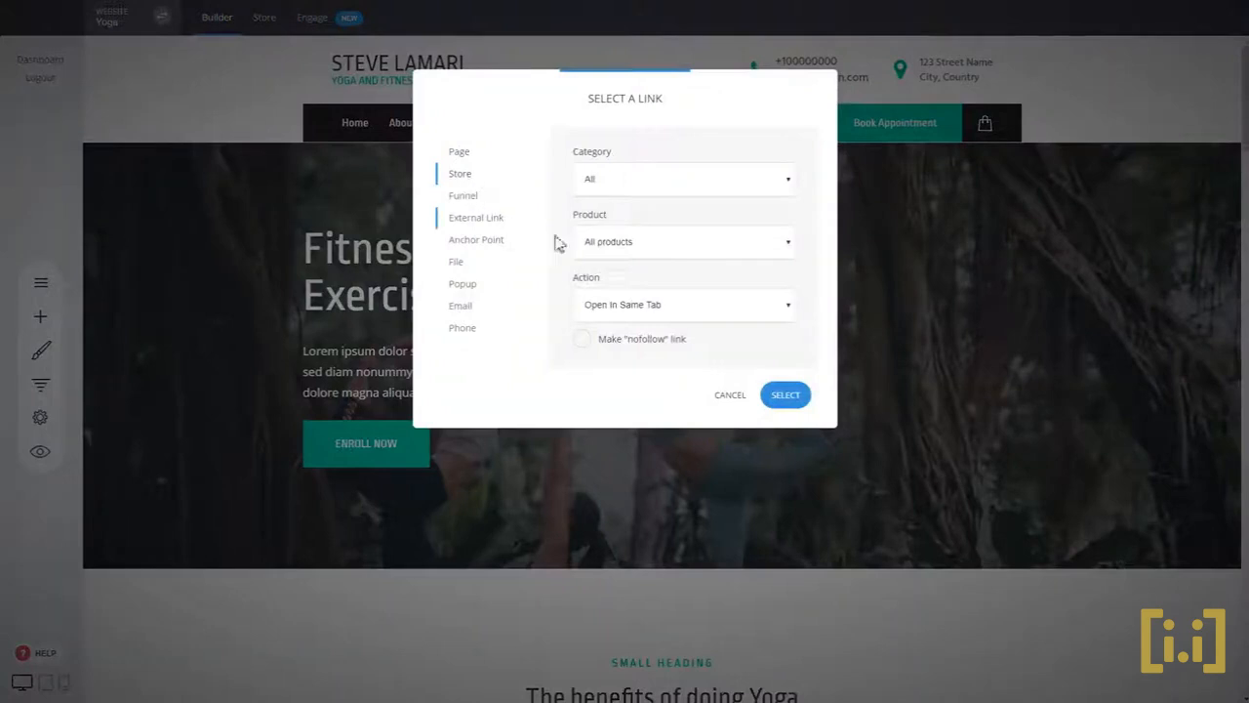
{"action": "left_click", "coordinate": [786, 396]}
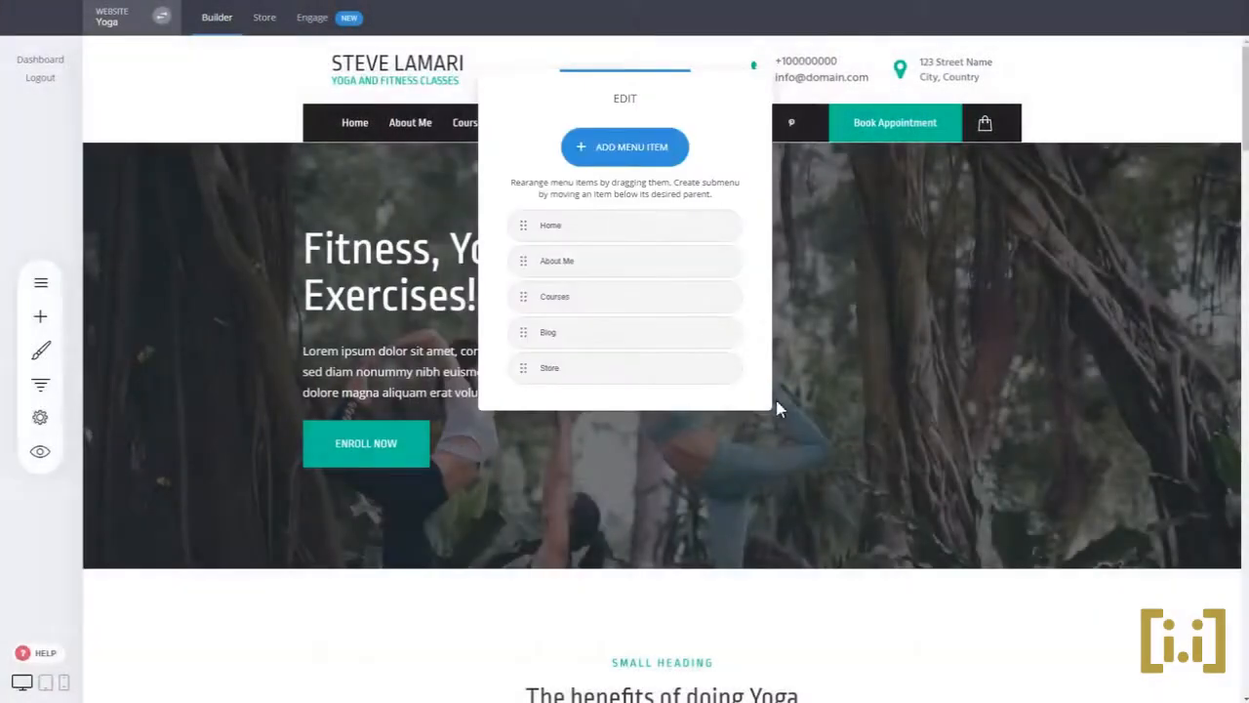
{"action": "left_click", "coordinate": [881, 361]}
{"action": "left_click", "coordinate": [608, 16]}
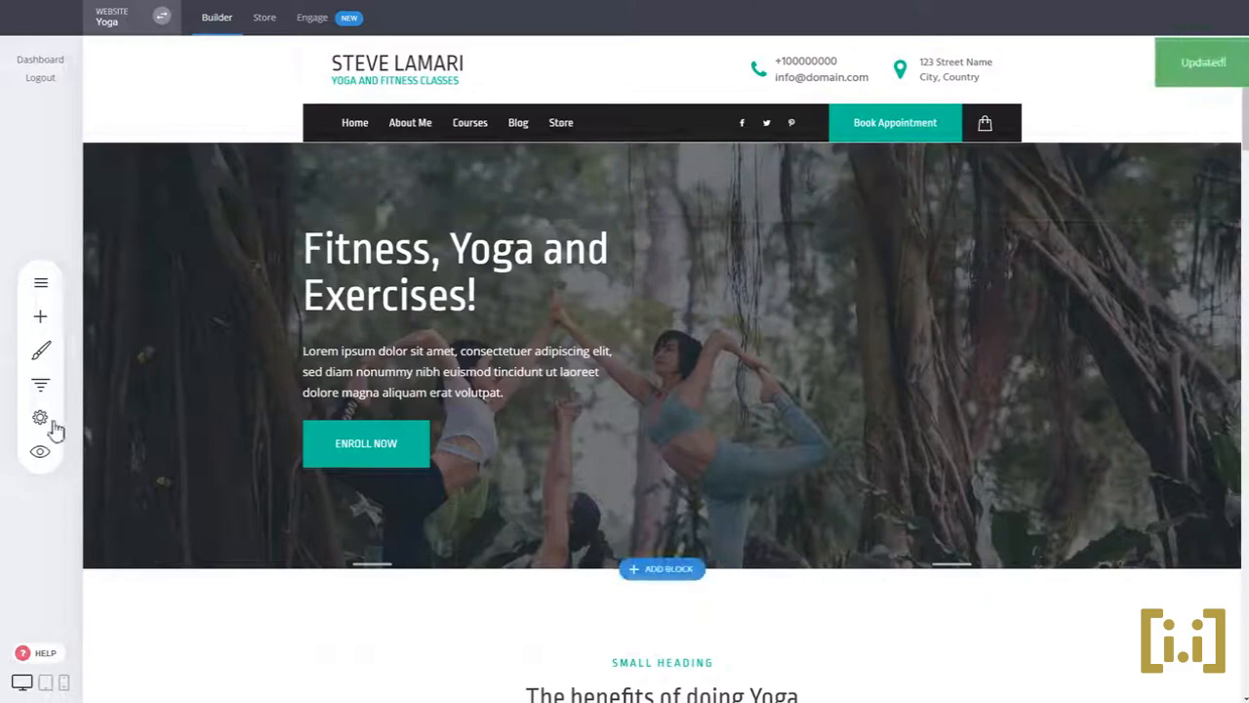
- Preview the page, open the Store menu link to look through the product listing, and end the preview
{"action": "left_click", "coordinate": [48, 455]}
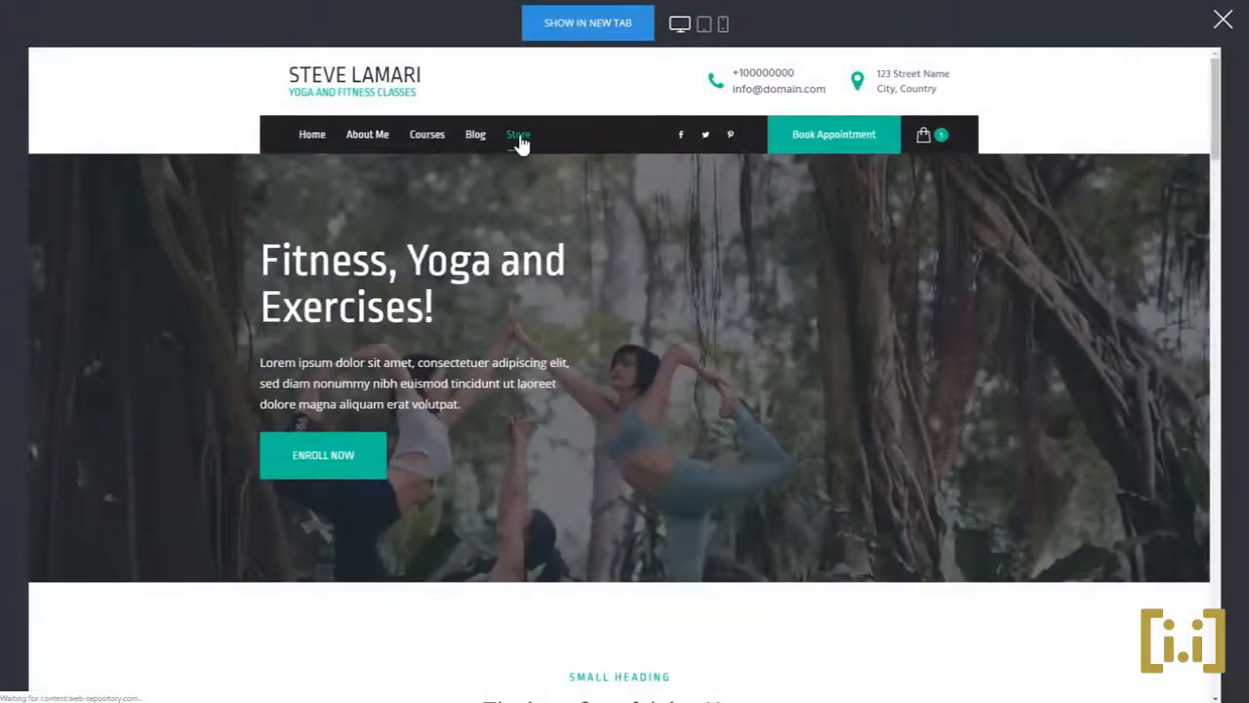
{"action": "left_click", "coordinate": [520, 136]}
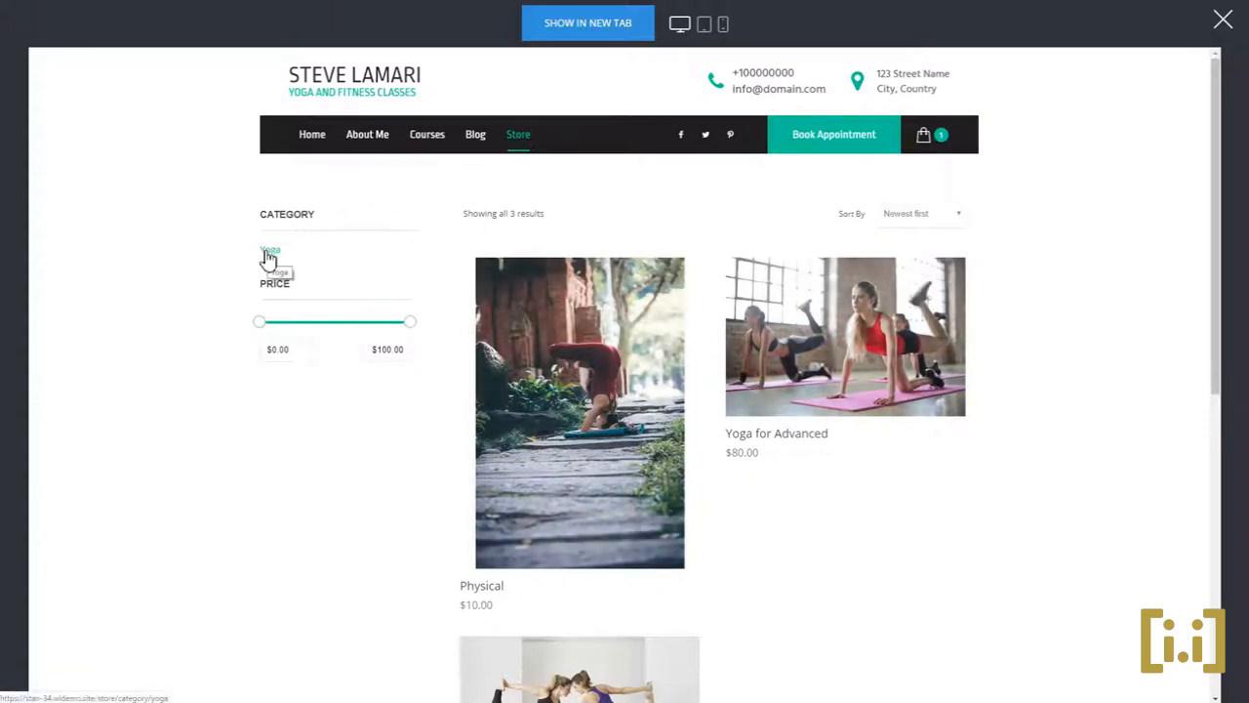
{"action": "scroll", "coordinate": [767, 443], "scroll_direction": "down", "scroll_amount": 3}
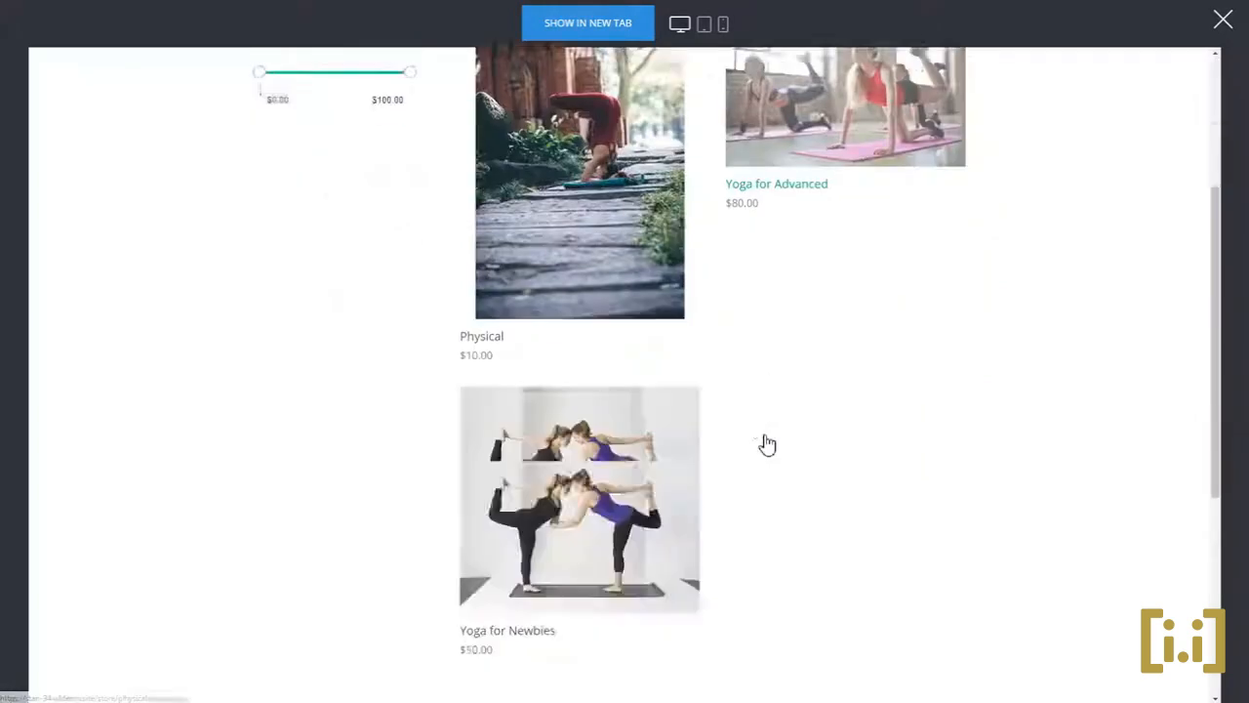
{"action": "scroll", "coordinate": [870, 398], "scroll_direction": "up", "scroll_amount": 3}
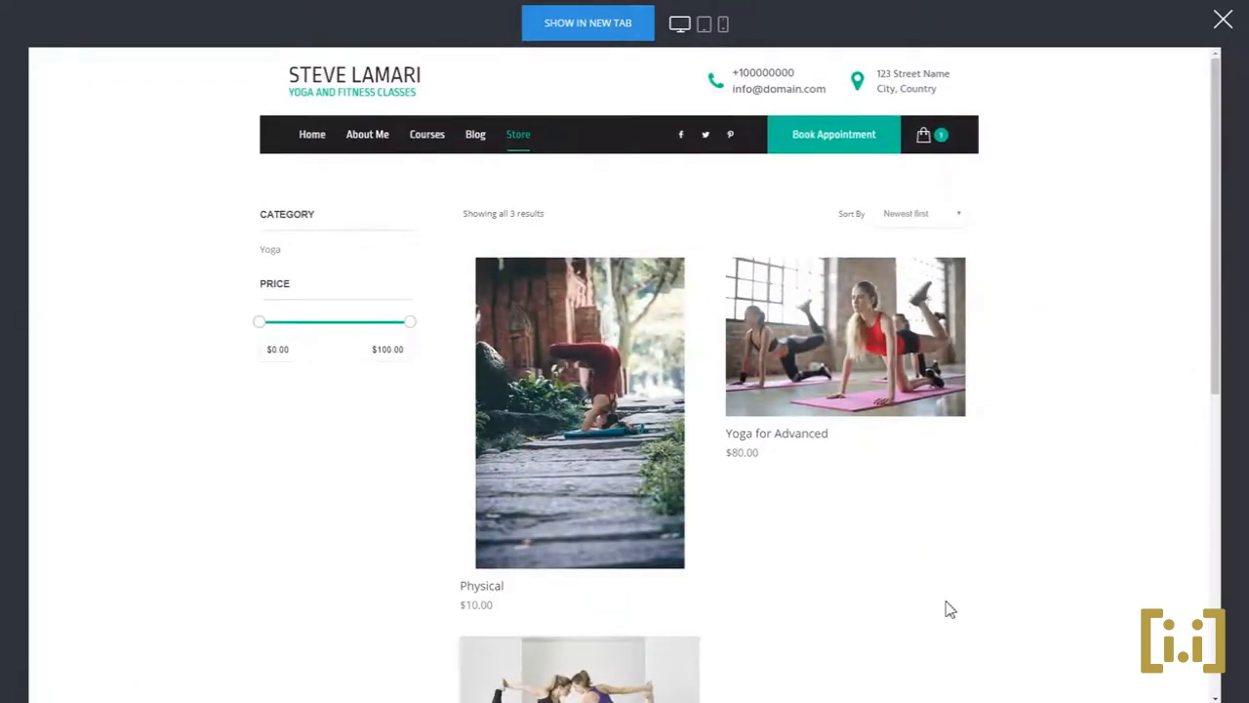
{"action": "left_click", "coordinate": [1222, 20]}
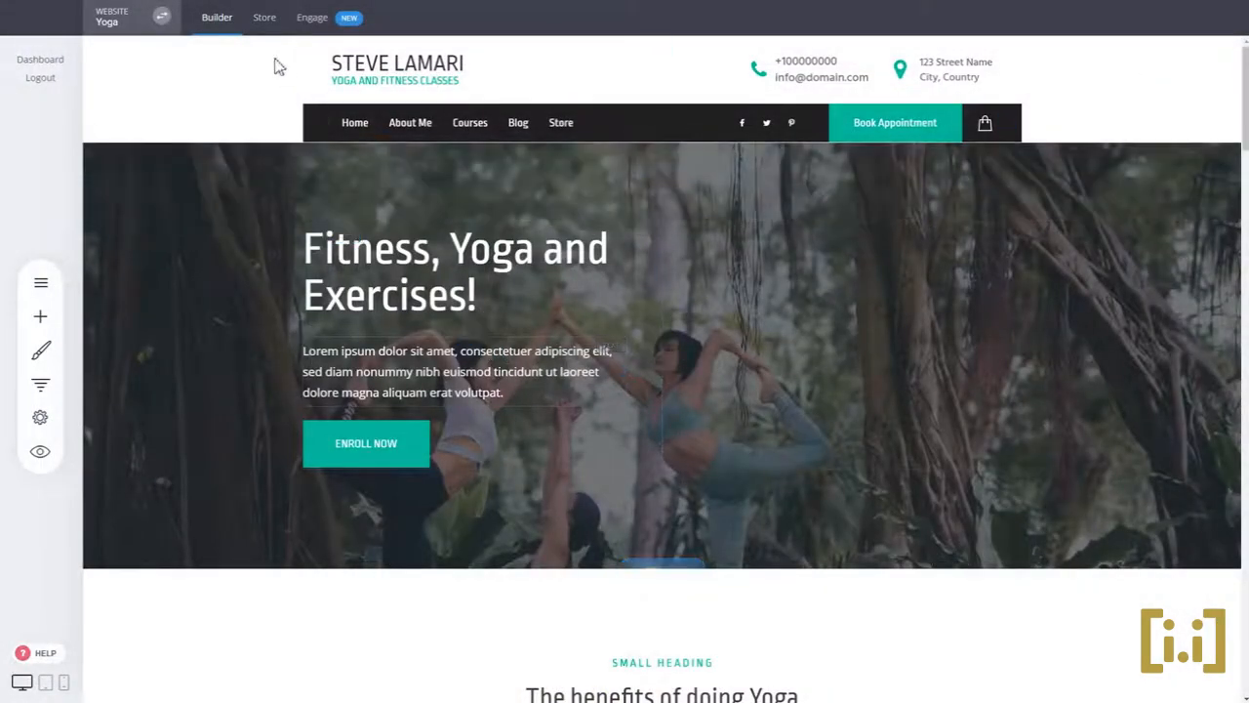
- Review the product list and the dashboard in the store management area, and return to the website builder
{"action": "left_click", "coordinate": [269, 27]}
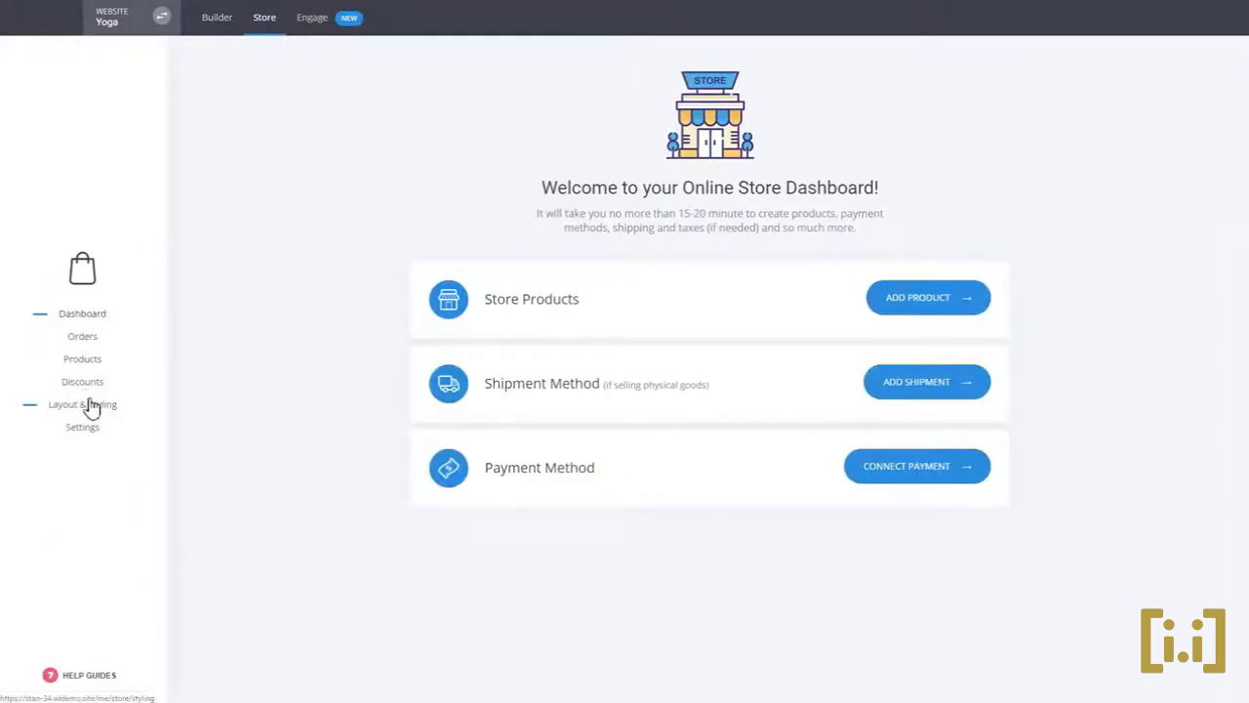
{"action": "left_click", "coordinate": [82, 363]}
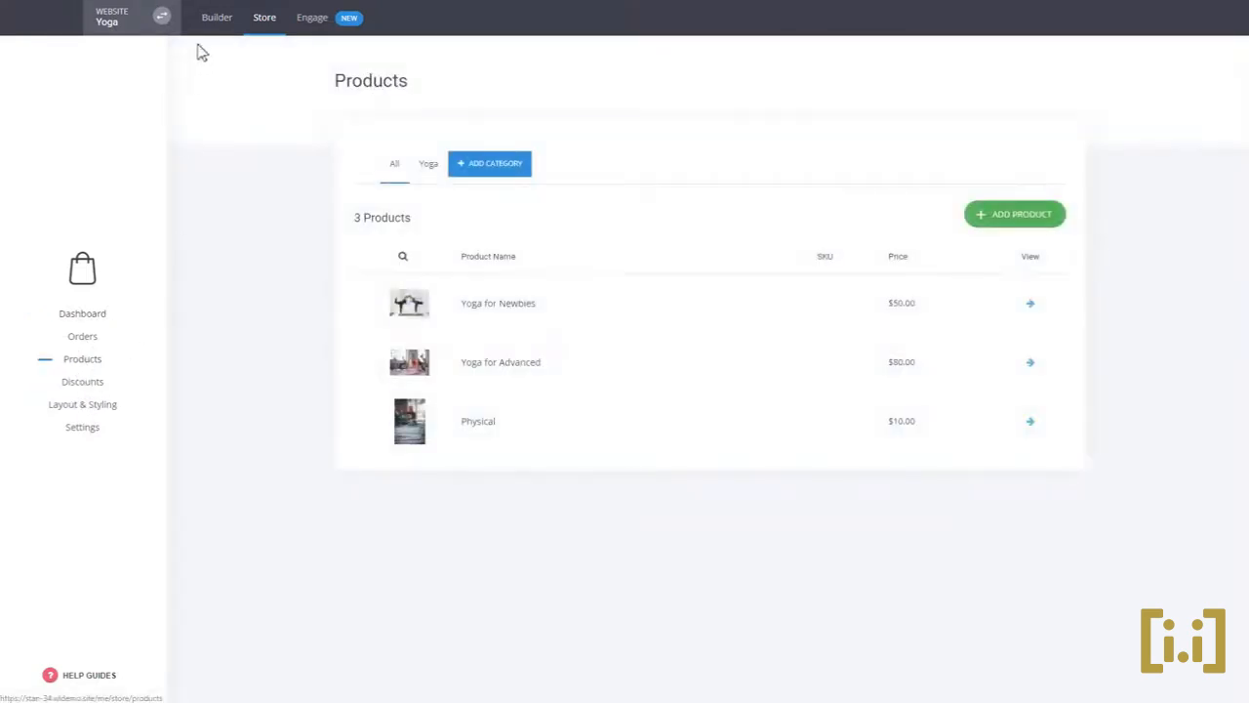
{"action": "left_click", "coordinate": [259, 21]}
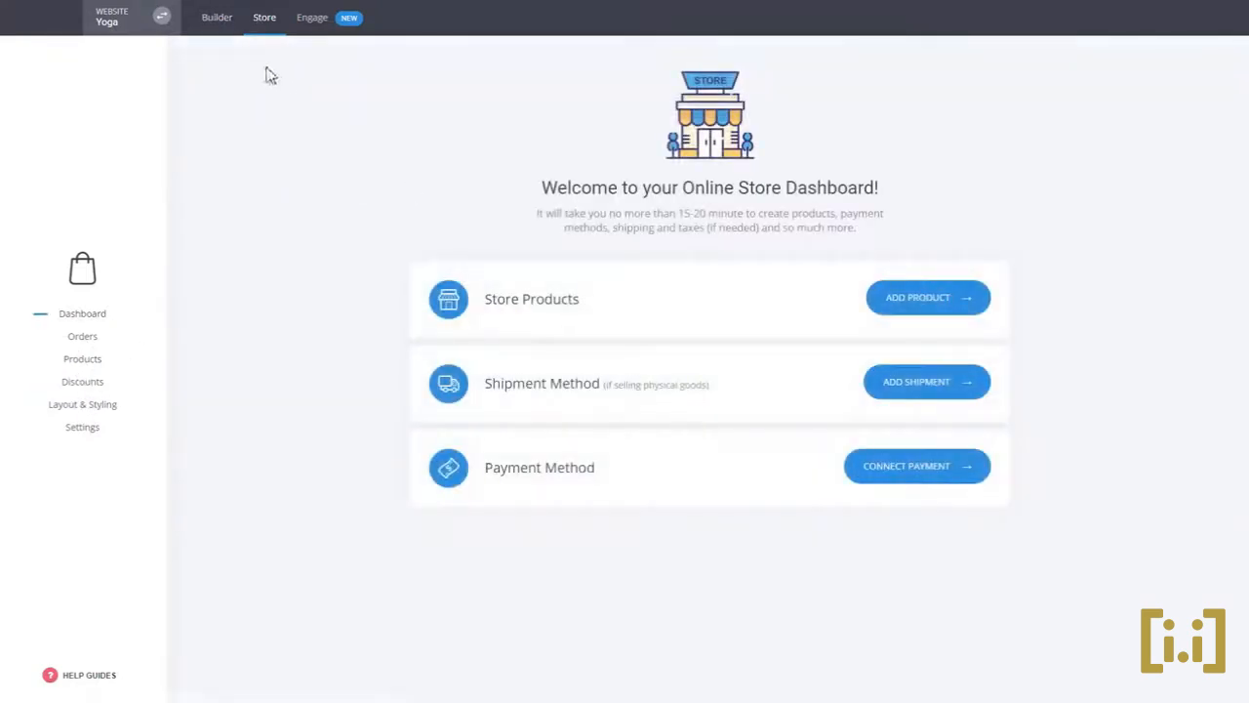
{"action": "left_click", "coordinate": [226, 22]}
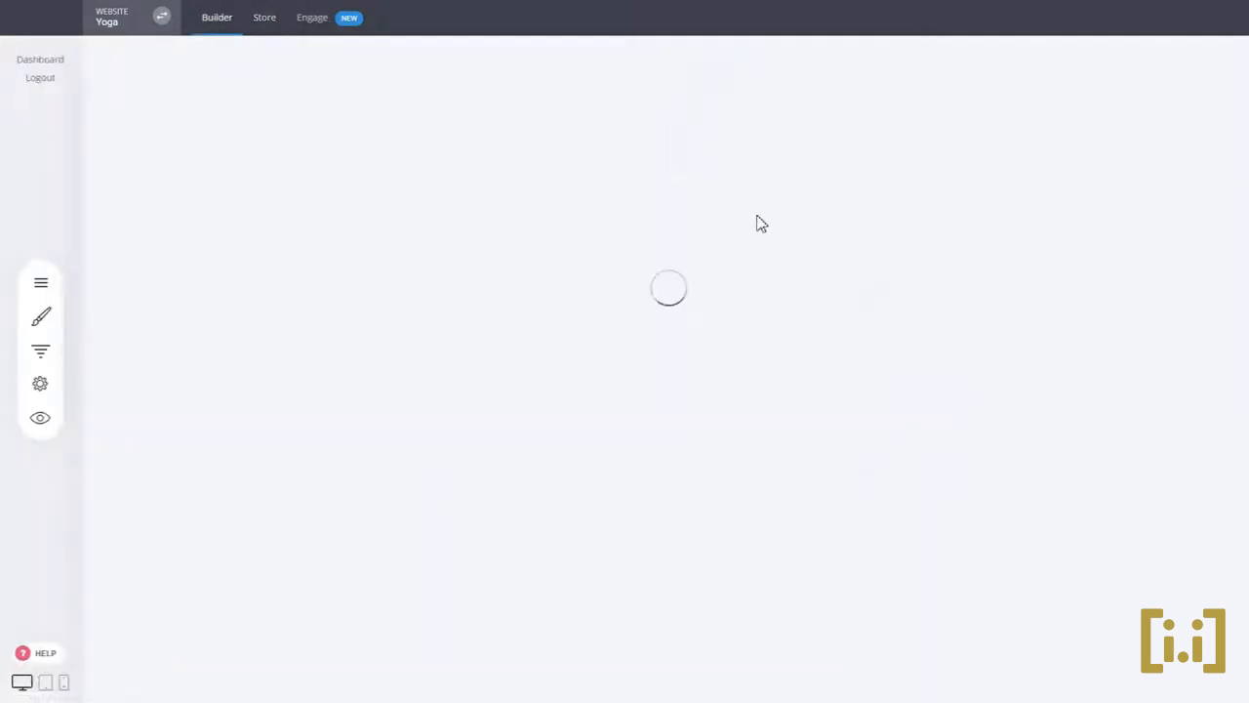